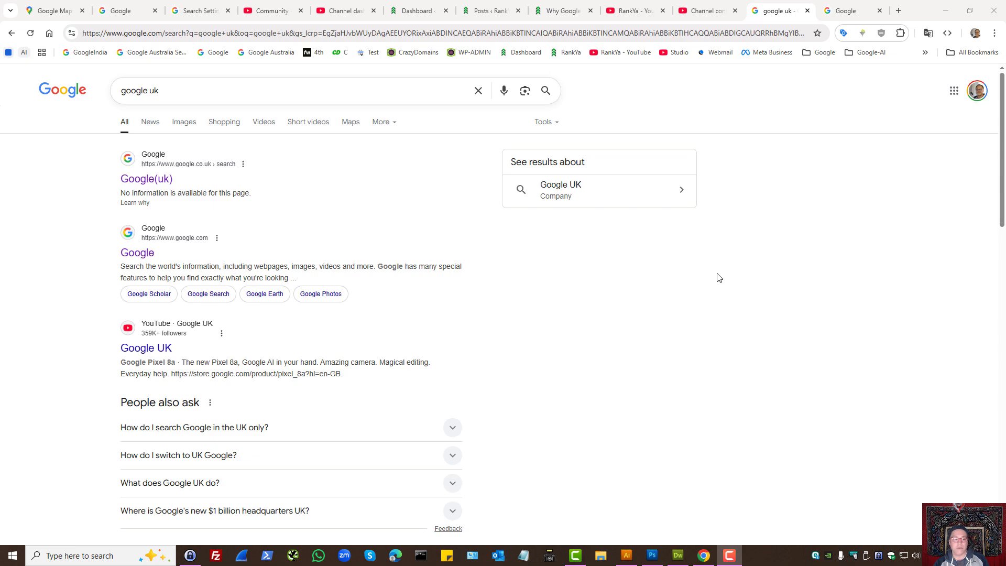
Reload google.co.uk in the last Google tab and watch it redirect to google.com
{"action": "left_click", "coordinate": [145, 182]}
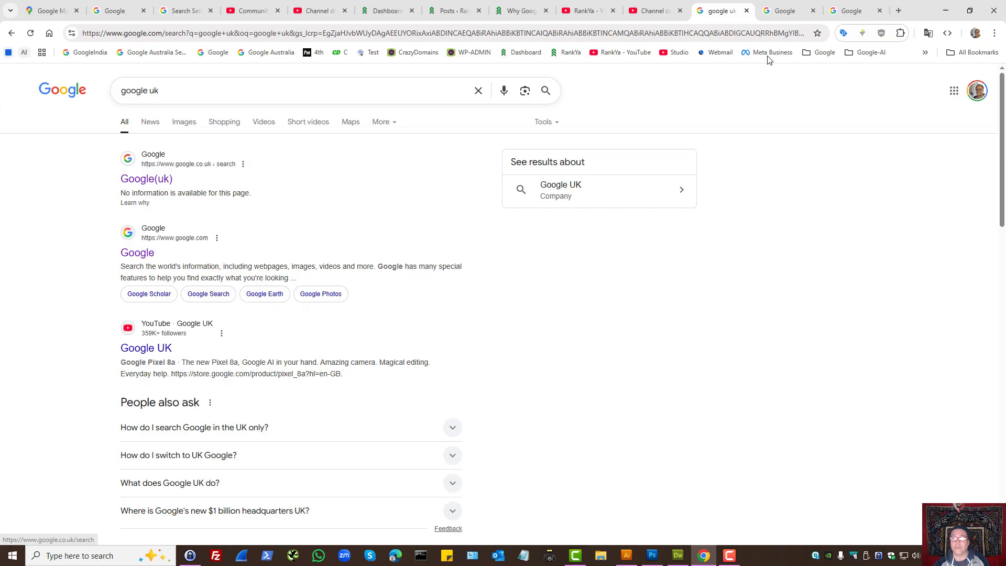
{"action": "left_click", "coordinate": [785, 10]}
{"action": "left_click", "coordinate": [175, 33]}
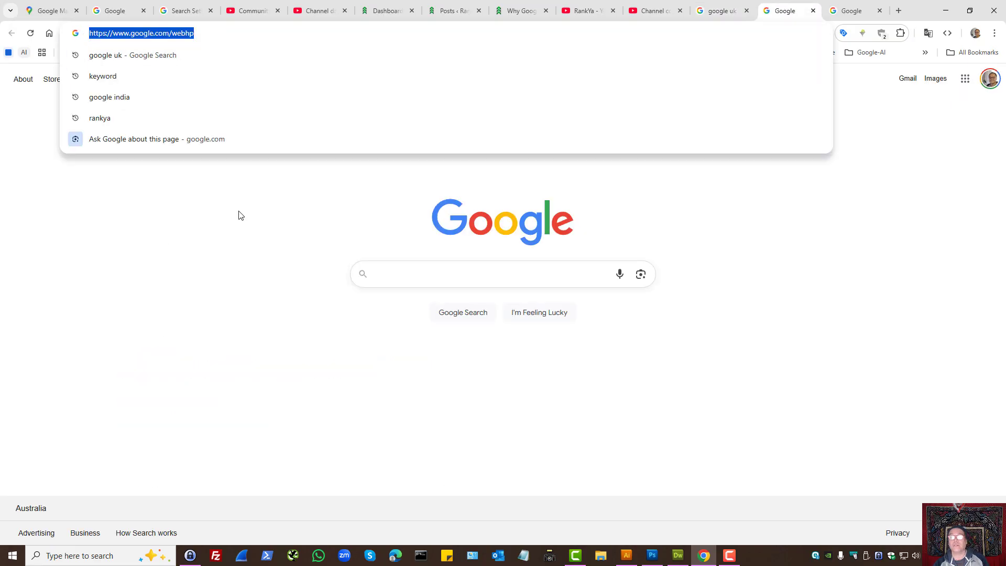
{"action": "left_click", "coordinate": [851, 10]}
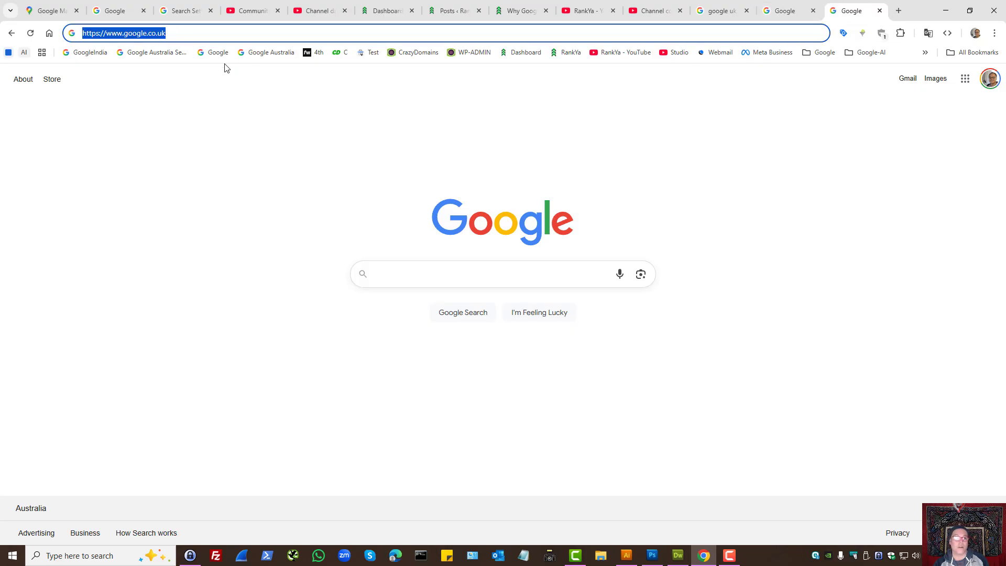
{"action": "left_click", "coordinate": [189, 32]}
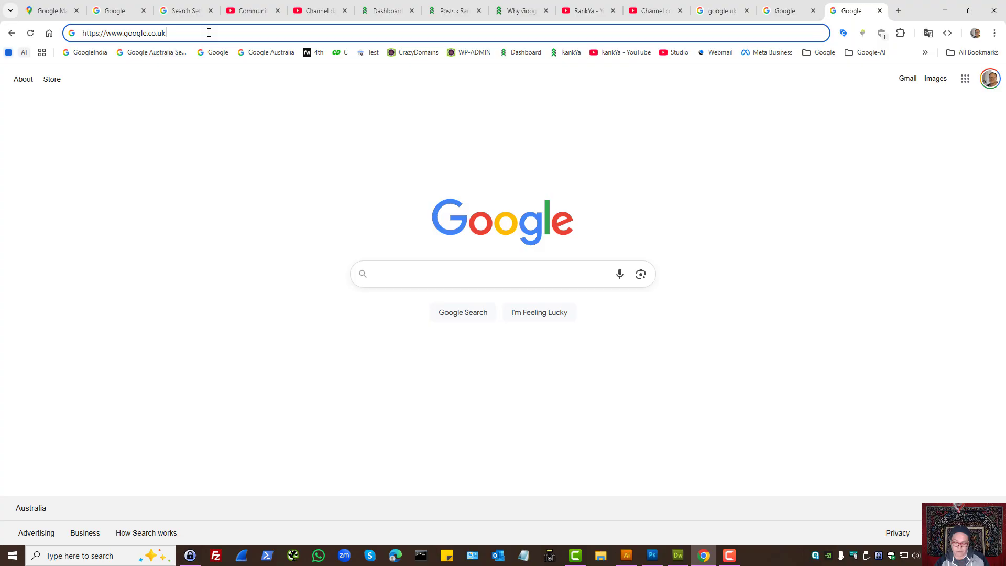
{"action": "key", "text": "Return"}
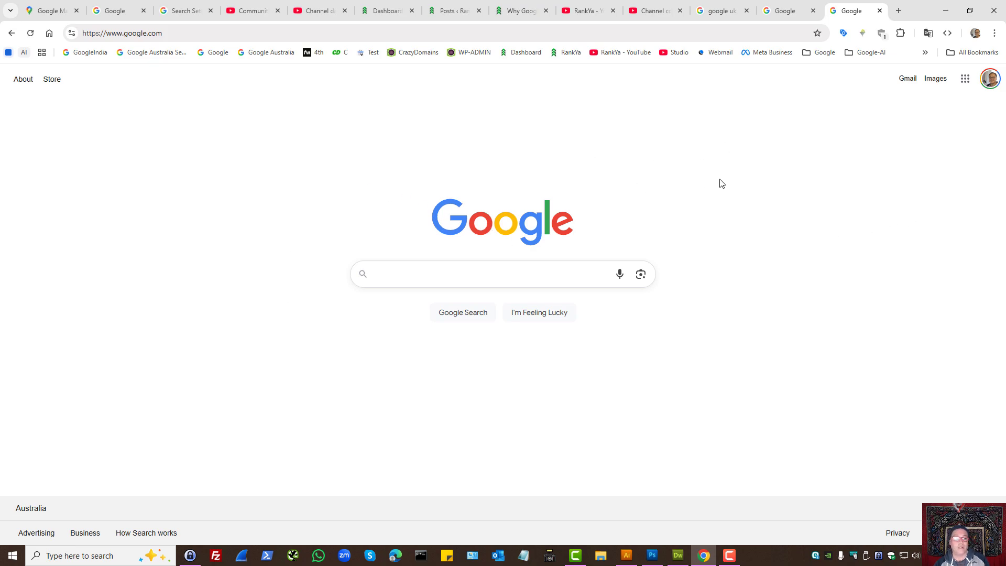
Open Chrome settings at the Search engine section
{"action": "left_click", "coordinate": [994, 34]}
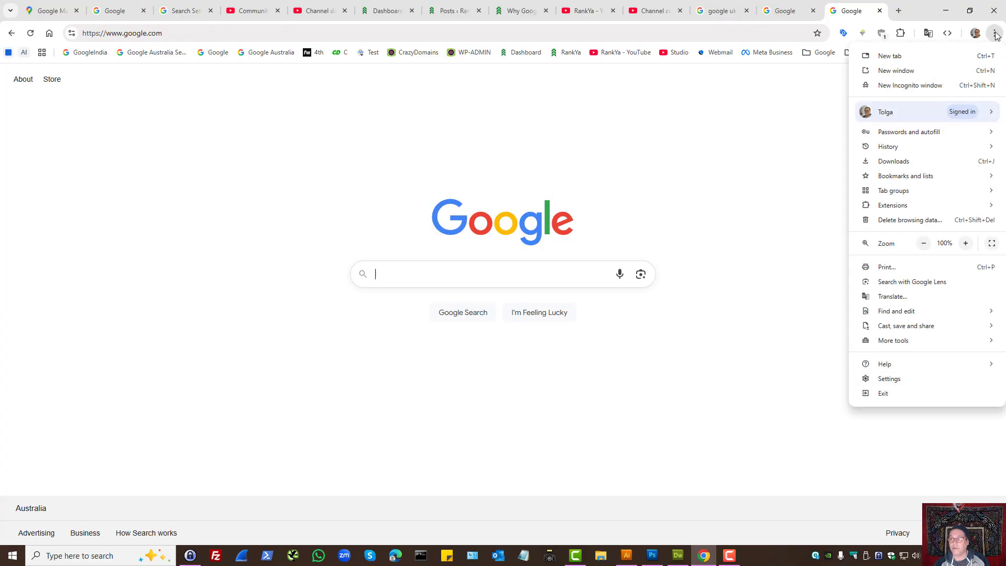
{"action": "left_click", "coordinate": [893, 380]}
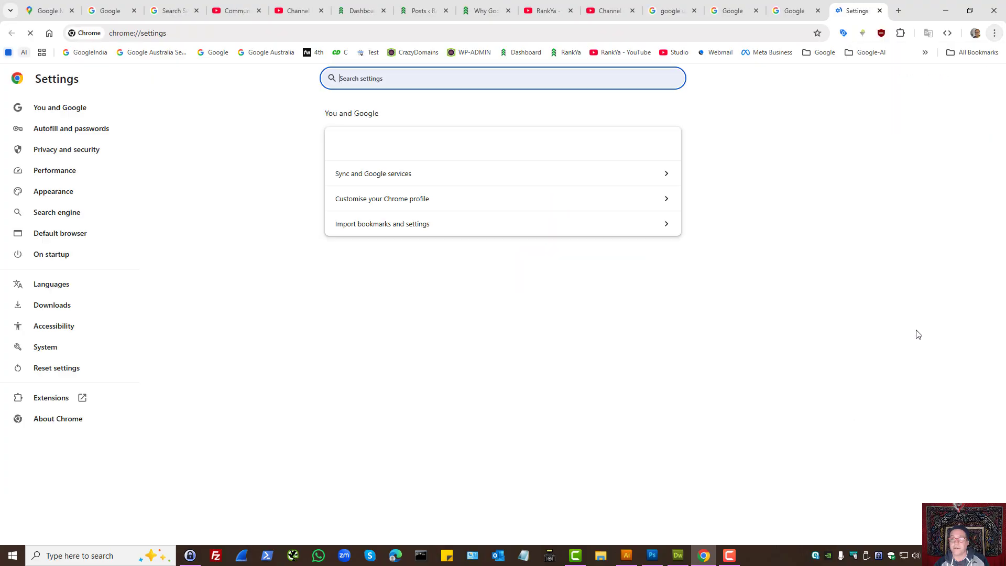
{"action": "left_click", "coordinate": [58, 220]}
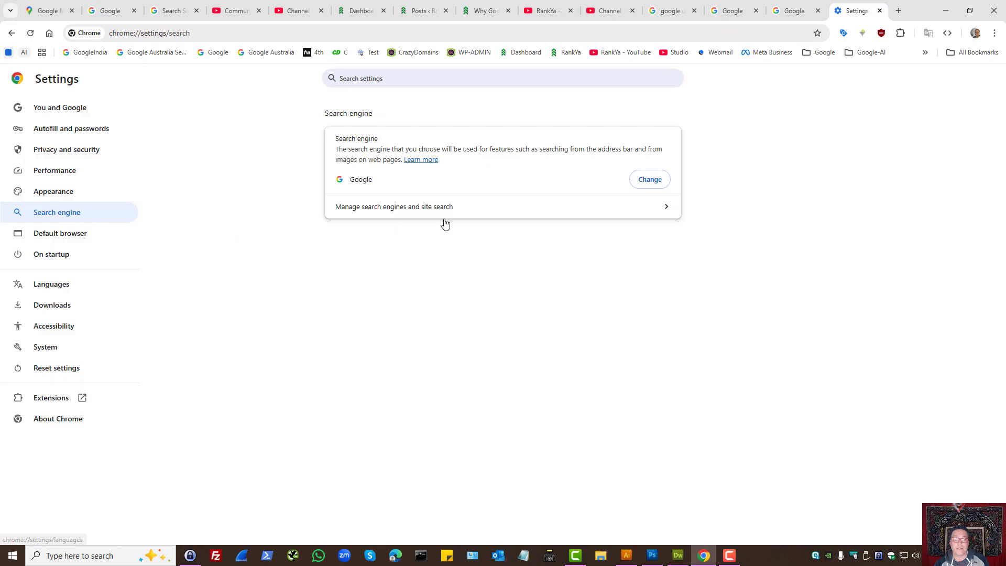
Go to Manage search engines and site search and expand the additional site searches
{"action": "left_click", "coordinate": [371, 212]}
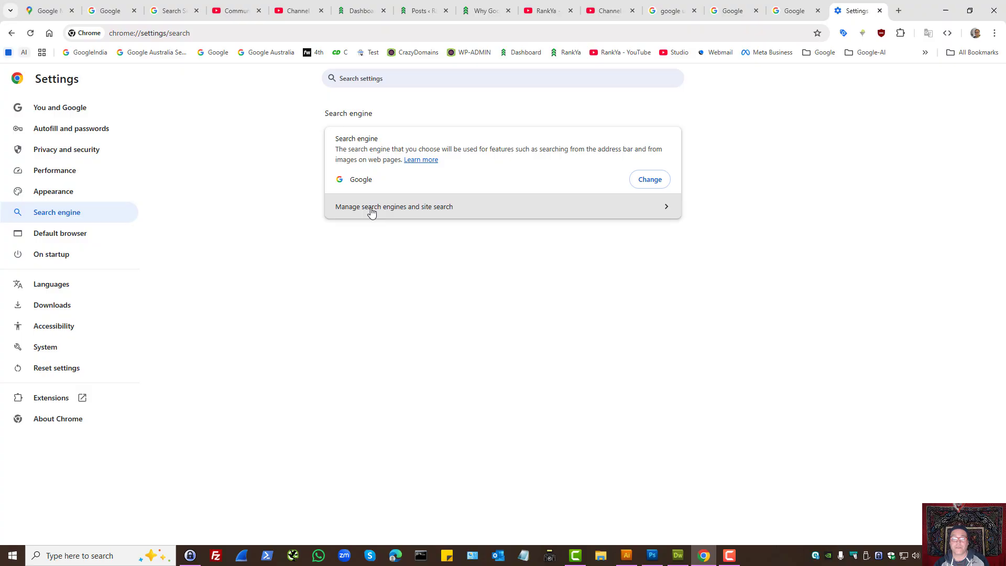
{"action": "left_click", "coordinate": [371, 211]}
{"action": "scroll", "coordinate": [241, 316], "scroll_direction": "down", "scroll_amount": 3}
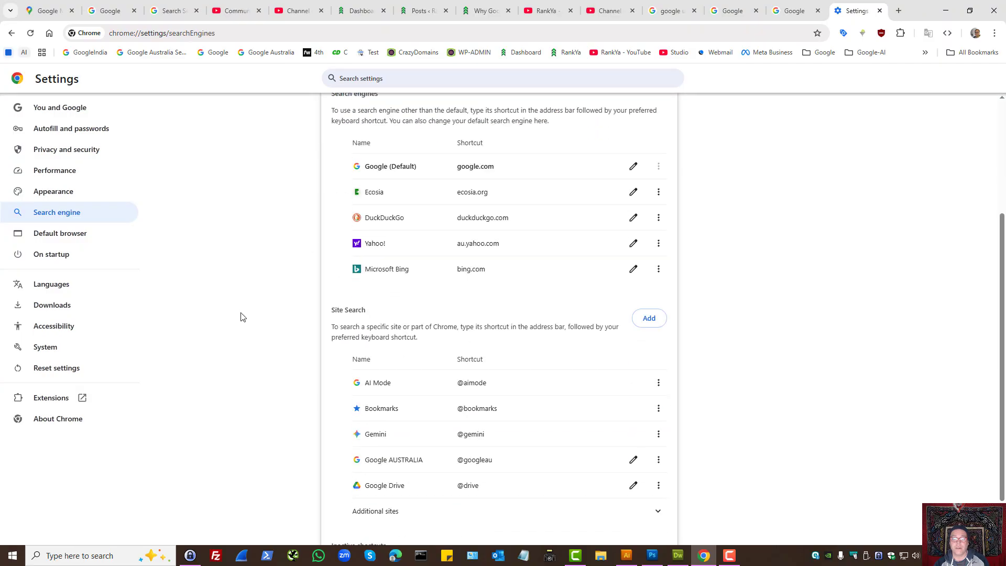
{"action": "left_click", "coordinate": [649, 319]}
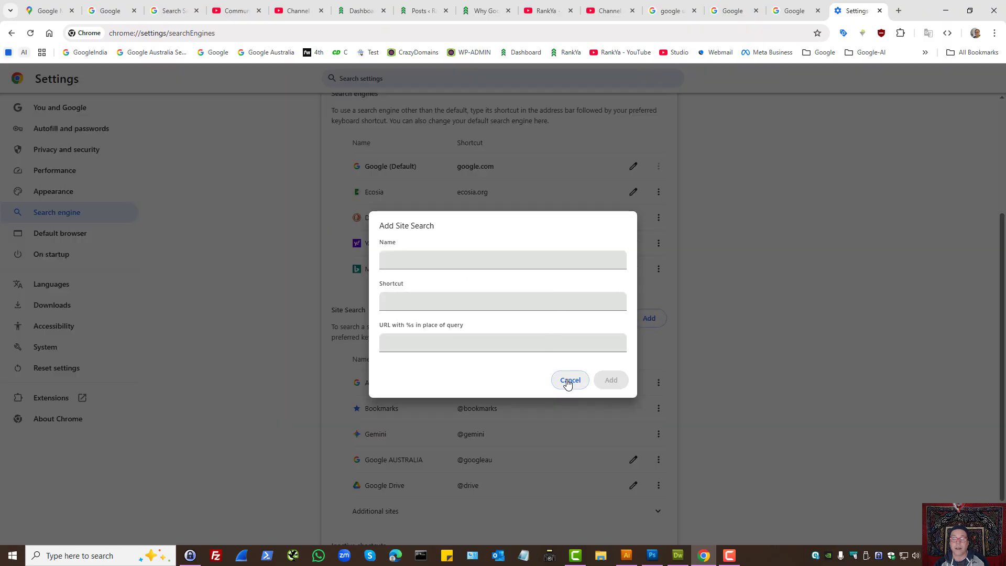
{"action": "left_click", "coordinate": [568, 381]}
{"action": "scroll", "coordinate": [314, 387], "scroll_direction": "down", "scroll_amount": 1}
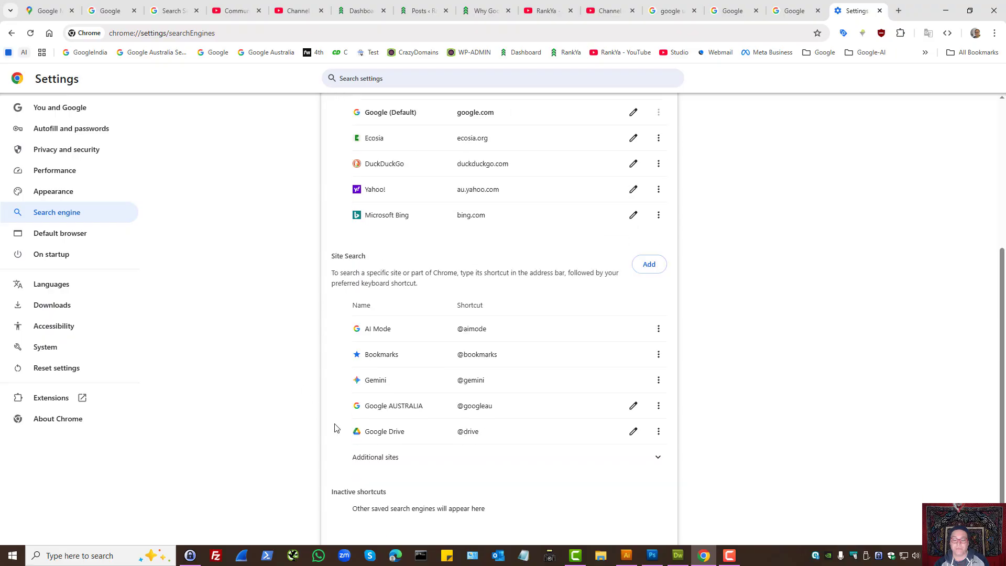
{"action": "left_click", "coordinate": [400, 459]}
{"action": "scroll", "coordinate": [517, 428], "scroll_direction": "down", "scroll_amount": 3}
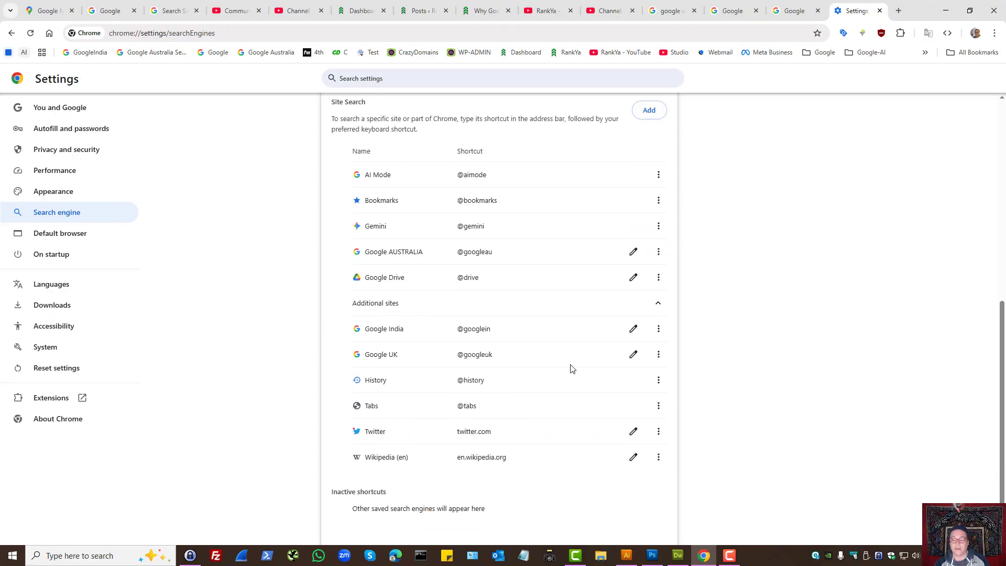
{"action": "left_click", "coordinate": [633, 354]}
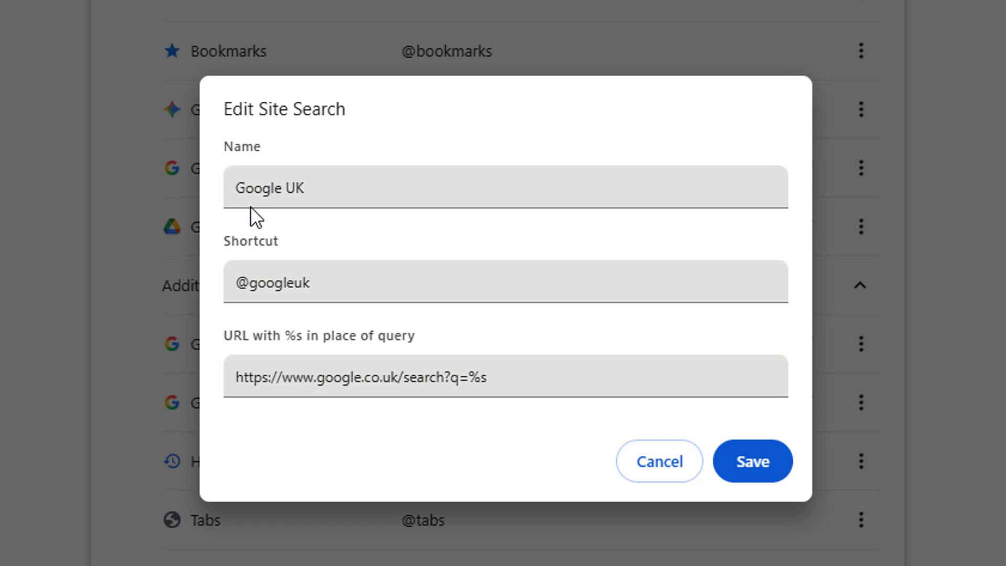
{"action": "left_click", "coordinate": [361, 190]}
{"action": "key", "text": "ctrl+a"}
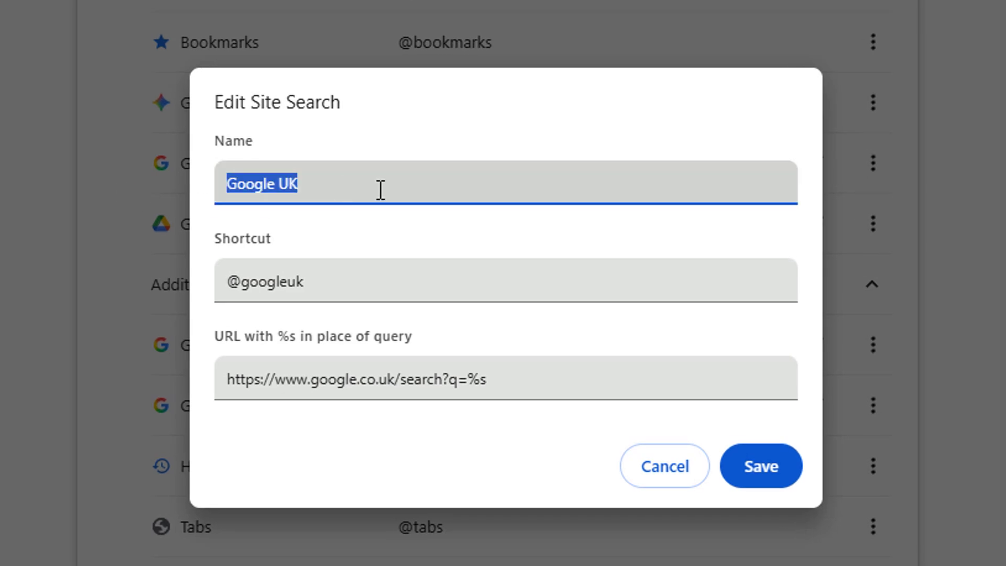
{"action": "left_click", "coordinate": [328, 281]}
{"action": "left_click_drag", "start_coordinate": [326, 281], "coordinate": [215, 280]}
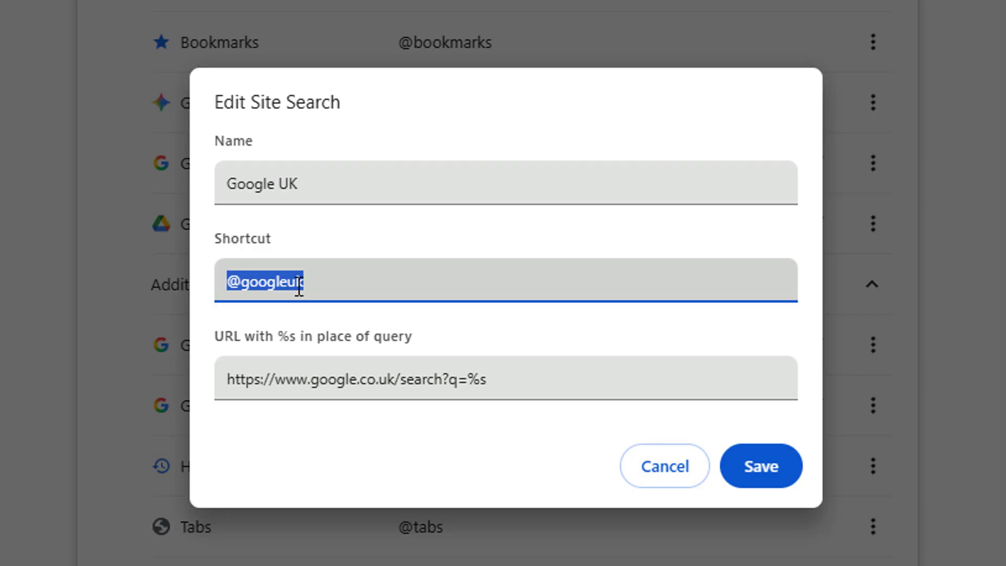
{"action": "left_click", "coordinate": [357, 283]}
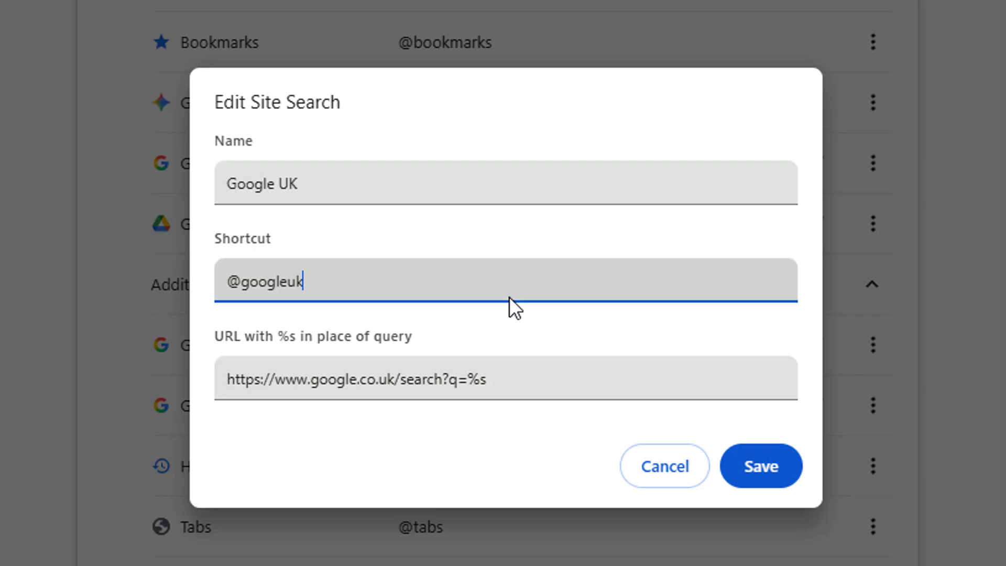
{"action": "left_click", "coordinate": [511, 375]}
{"action": "left_click_drag", "start_coordinate": [509, 375], "coordinate": [215, 376]}
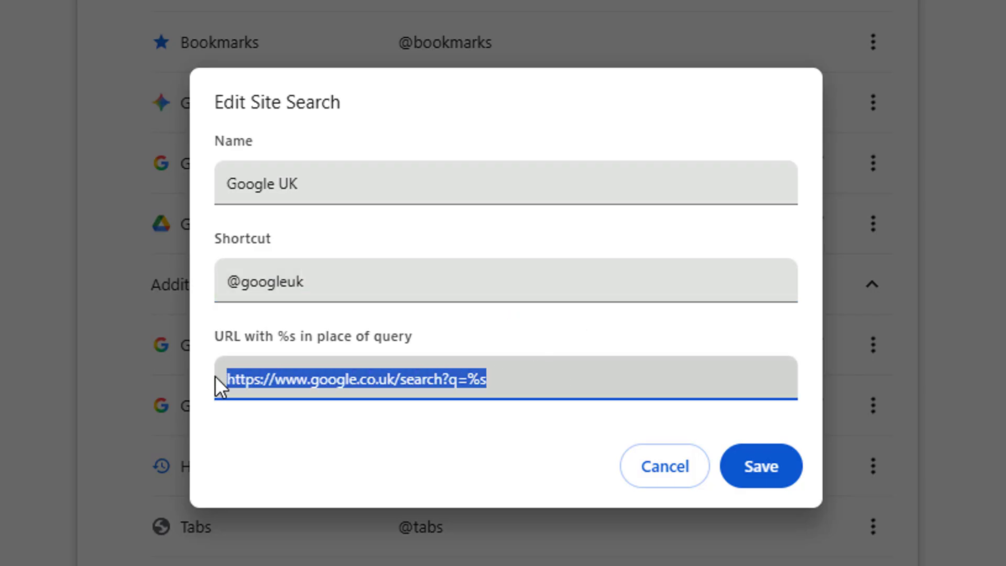
{"action": "left_click", "coordinate": [359, 378]}
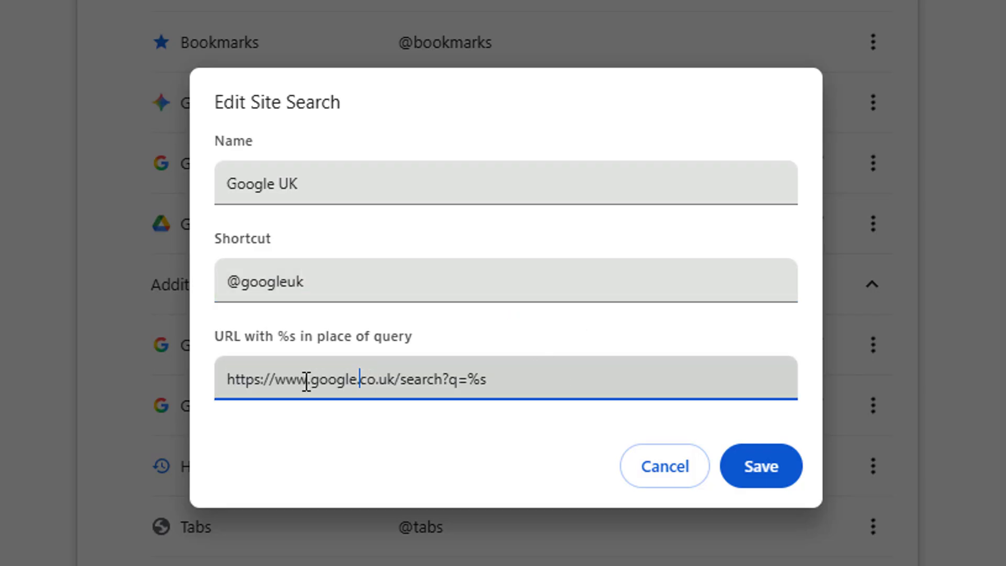
{"action": "left_click_drag", "start_coordinate": [314, 382], "coordinate": [397, 381]}
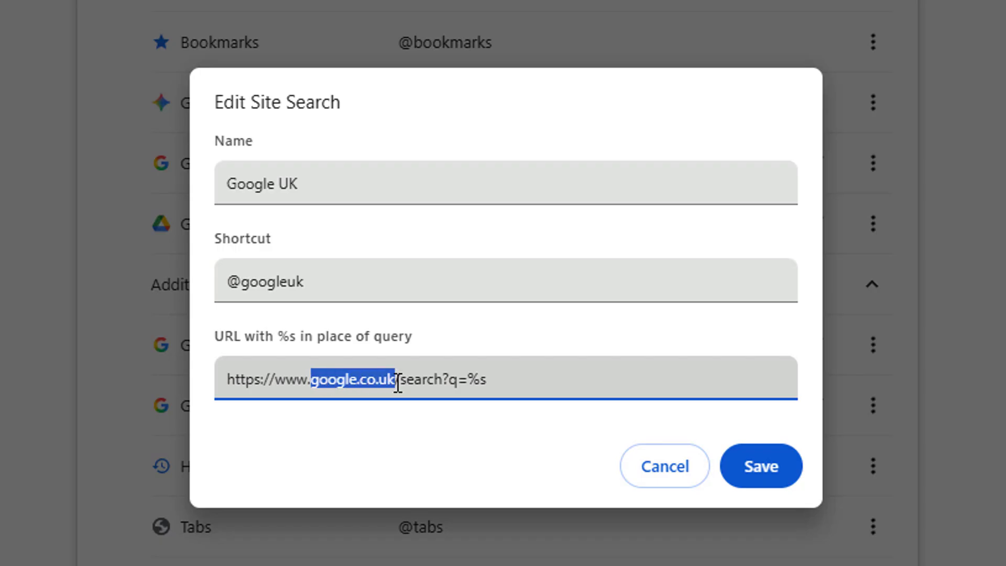
{"action": "left_click", "coordinate": [497, 384]}
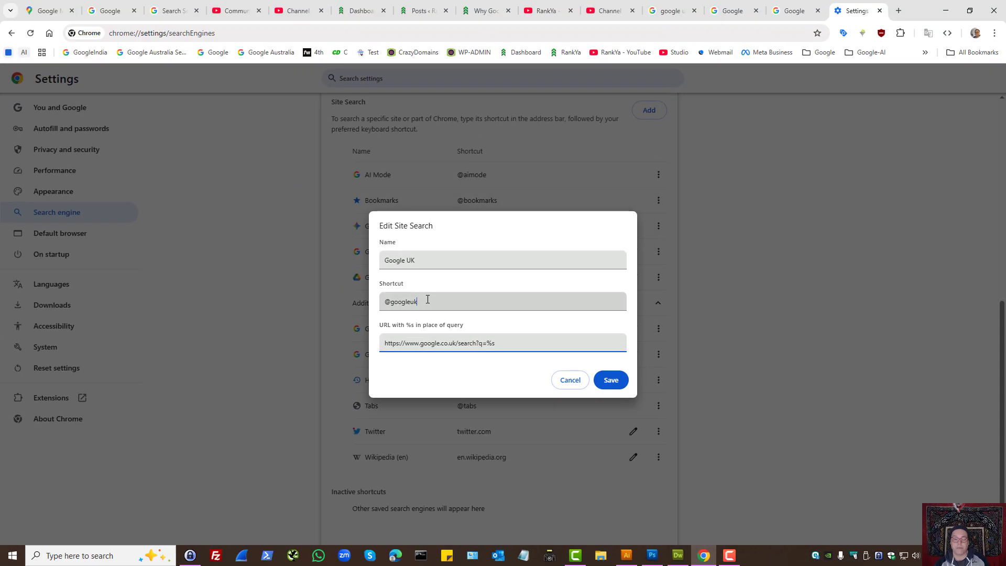
{"action": "triple_click", "coordinate": [274, 293]}
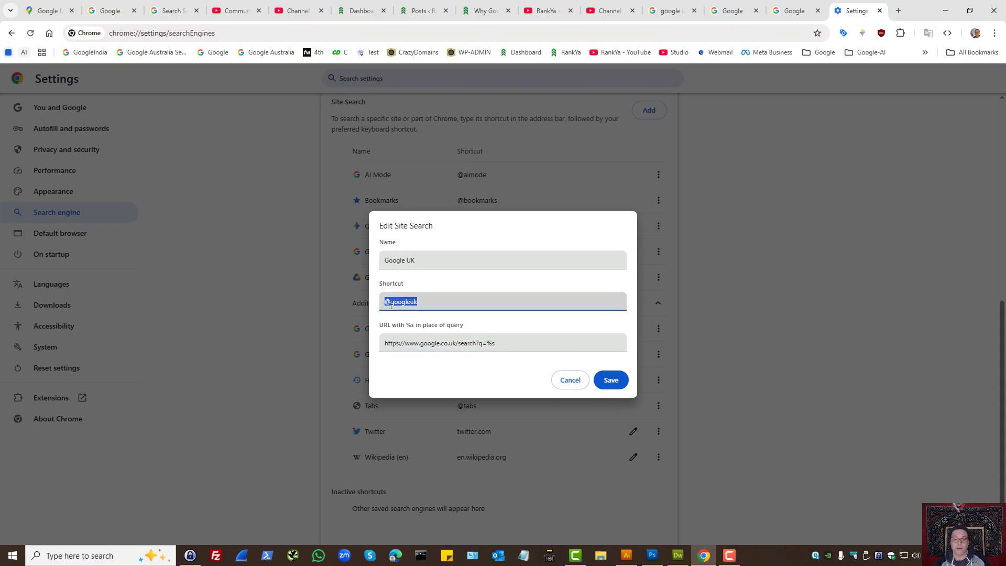
{"action": "right_click", "coordinate": [392, 303]}
{"action": "left_click", "coordinate": [416, 357]}
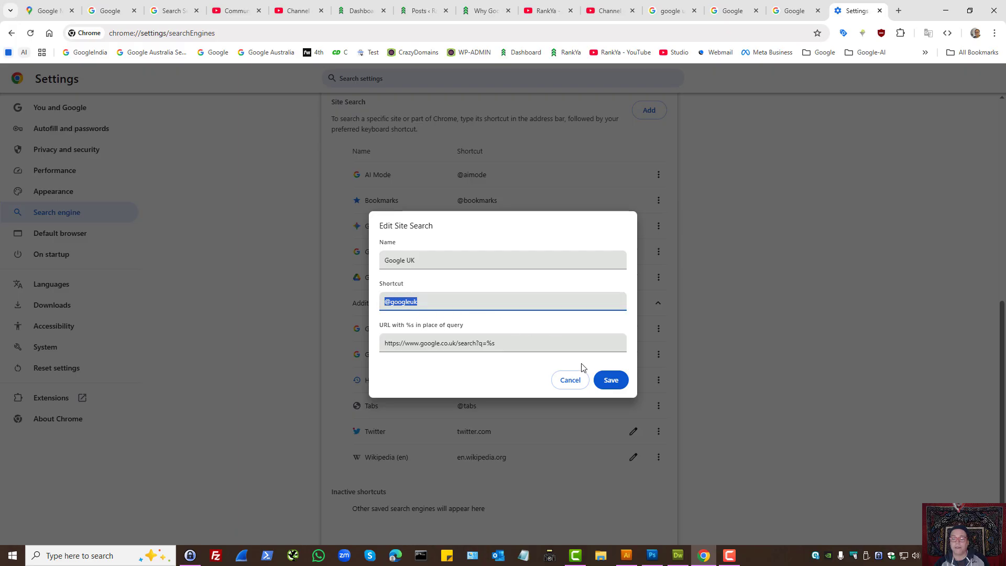
{"action": "left_click", "coordinate": [569, 386]}
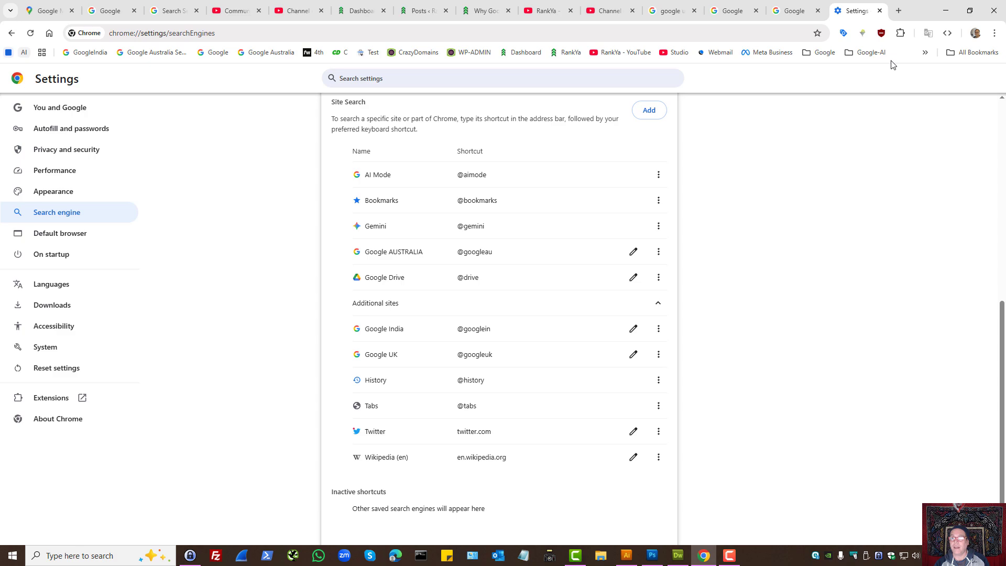
{"action": "left_click", "coordinate": [898, 10]}
{"action": "key", "text": "ctrl+v"}
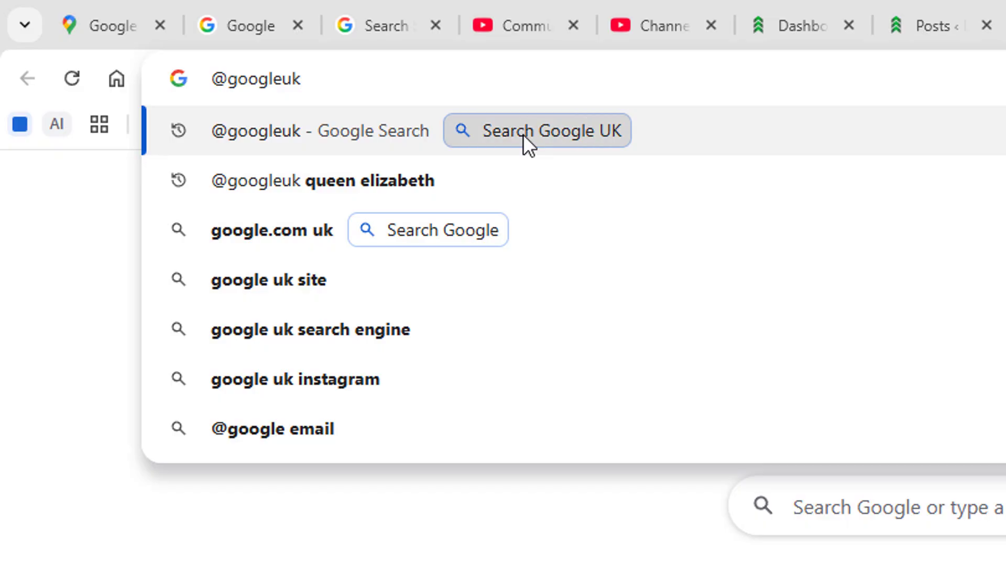
{"action": "key", "text": "Tab"}
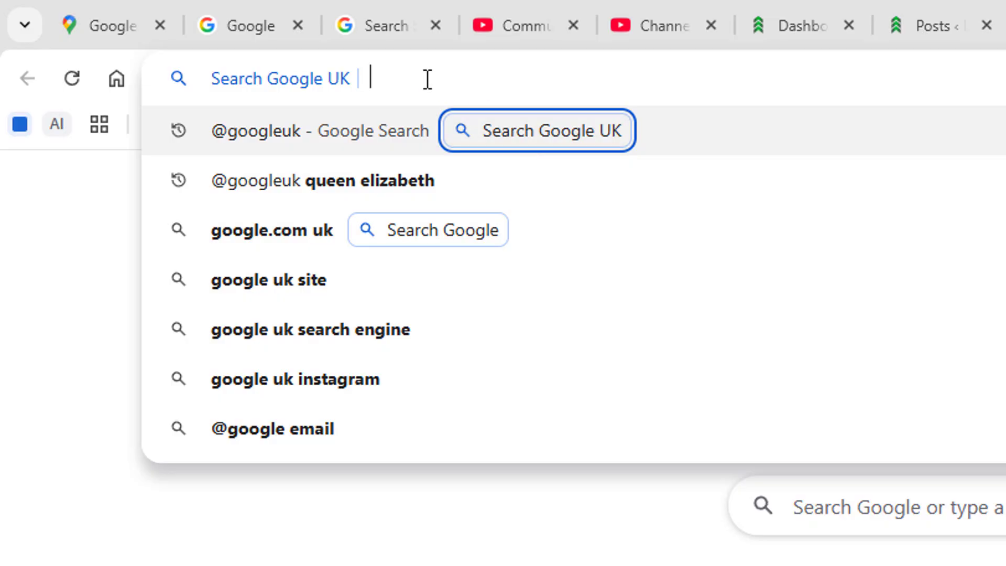
{"action": "type", "text": "Lon"}
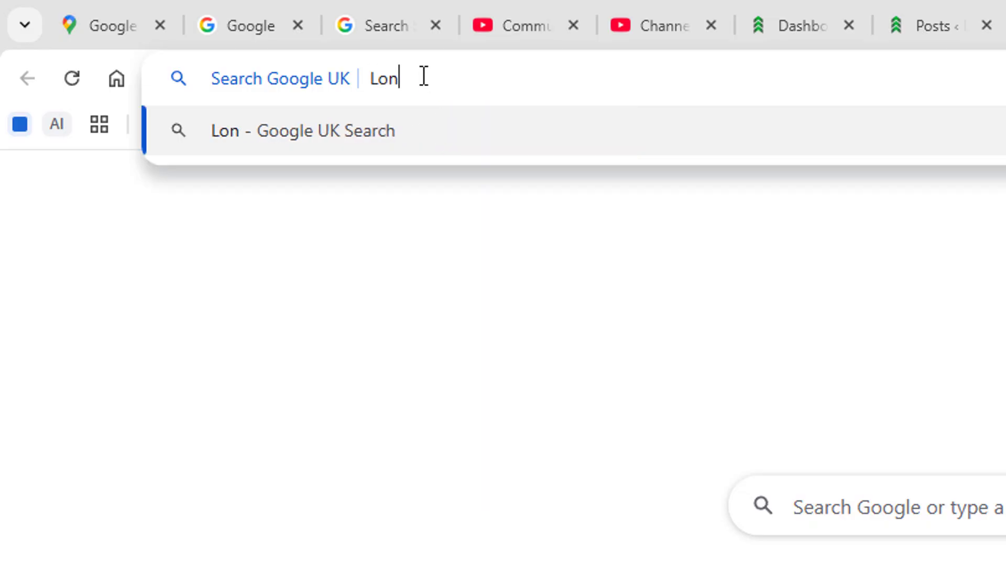
{"action": "type", "text": "don UK"}
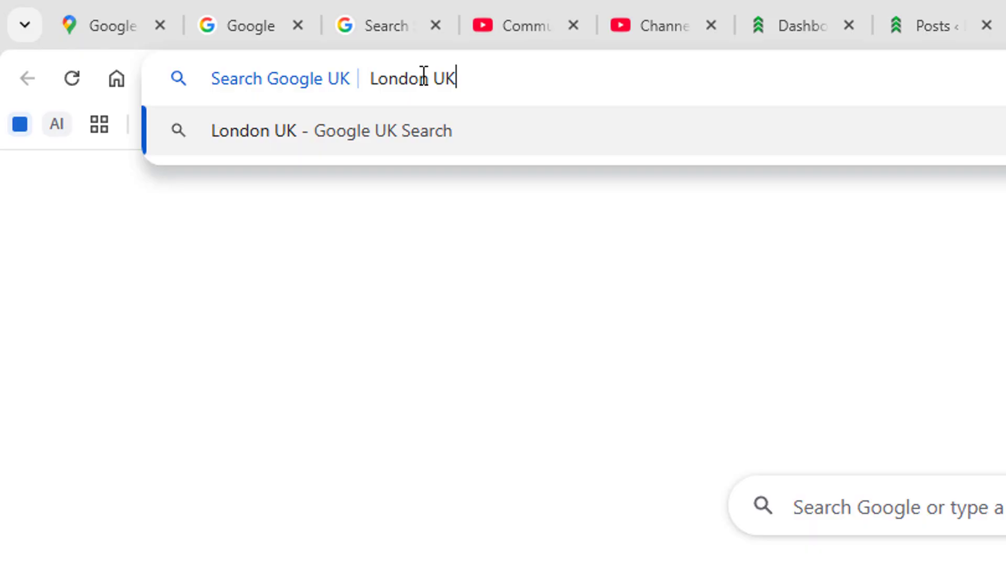
{"action": "key", "text": "Return"}
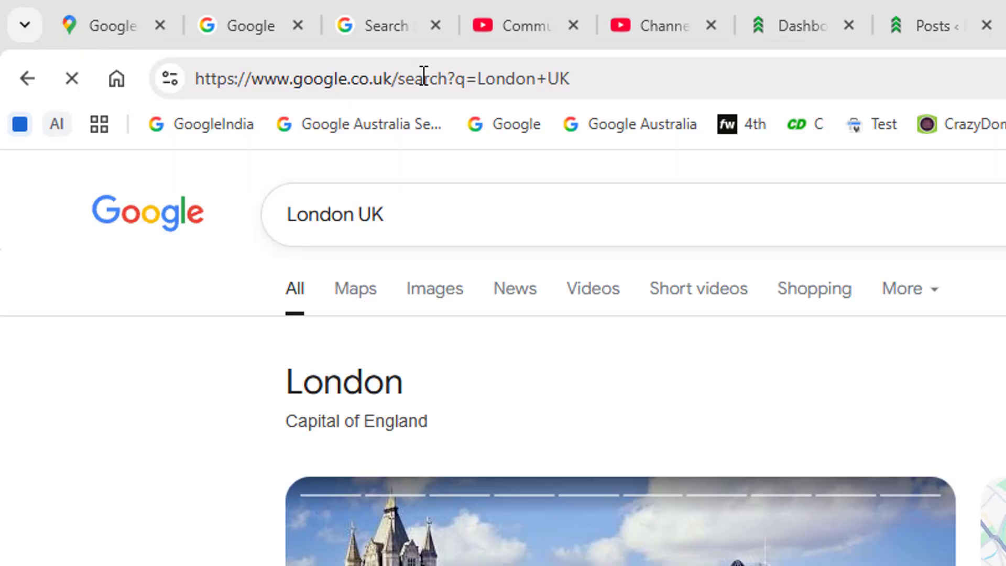
{"action": "left_click_drag", "start_coordinate": [292, 79], "coordinate": [615, 78]}
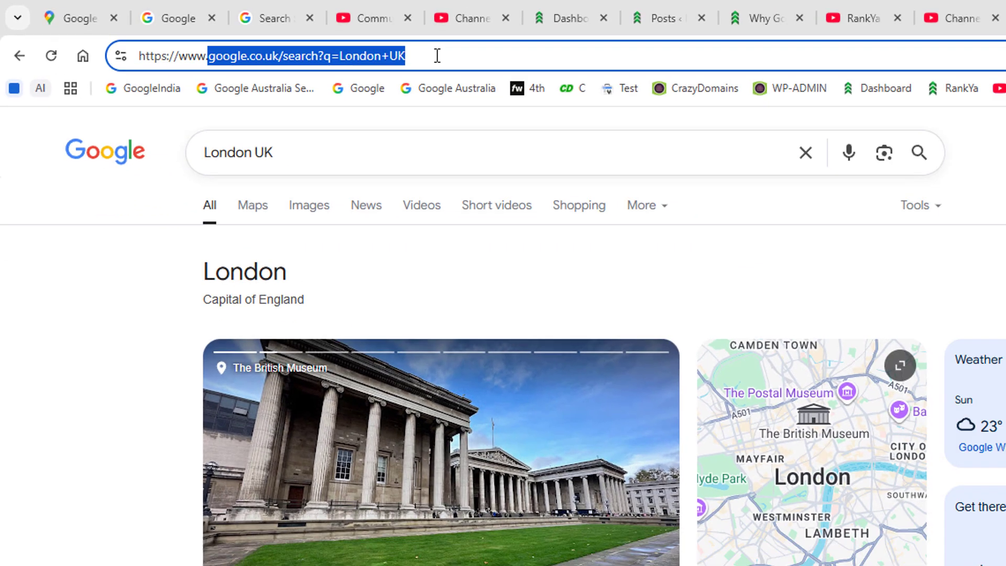
{"action": "left_click", "coordinate": [614, 79]}
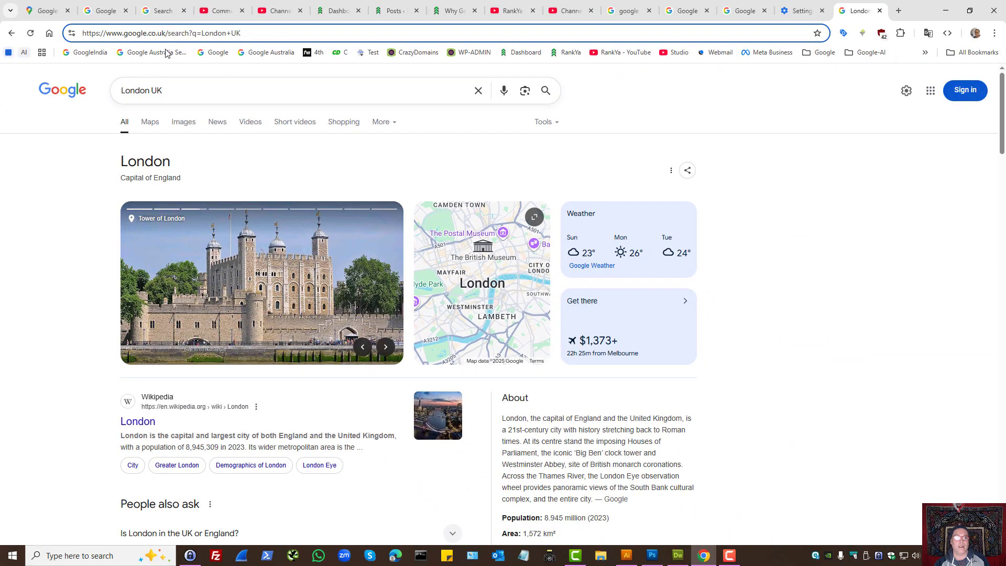
{"action": "left_click_drag", "start_coordinate": [202, 33], "coordinate": [71, 32]}
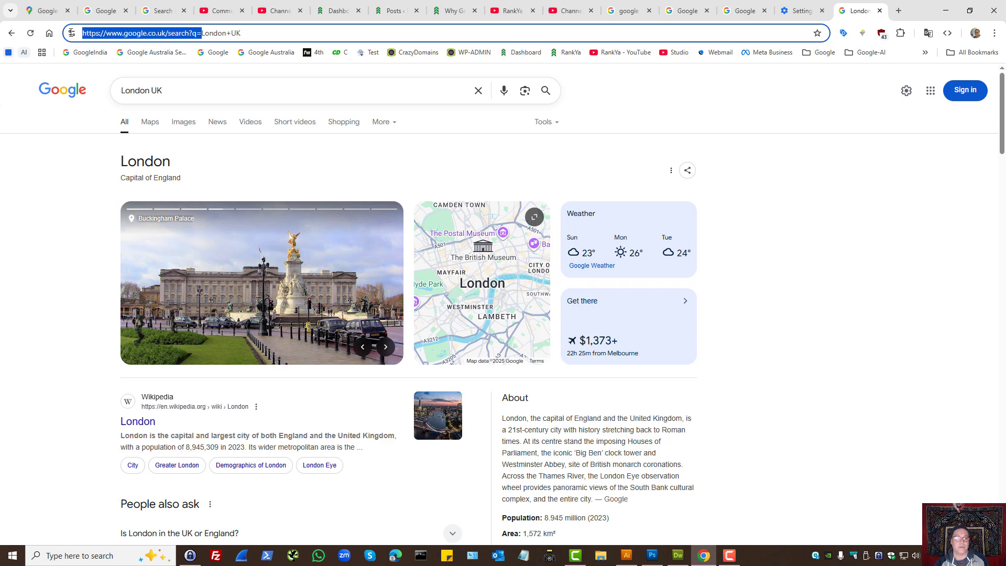
{"action": "right_click", "coordinate": [171, 37]}
{"action": "left_click", "coordinate": [203, 135]}
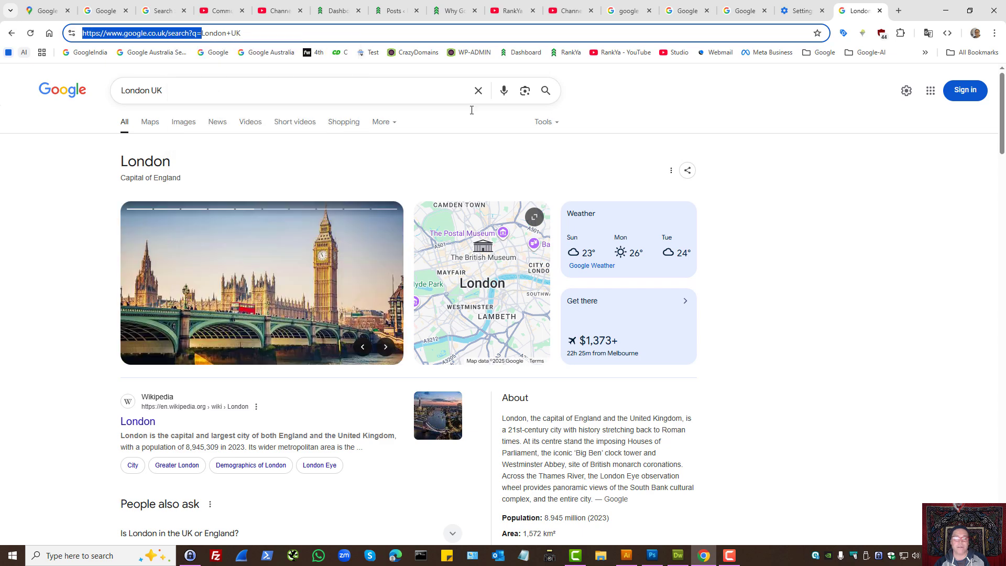
{"action": "left_click", "coordinate": [960, 153]}
Open the Bookmark manager and its extra options menu
{"action": "left_click", "coordinate": [994, 33]}
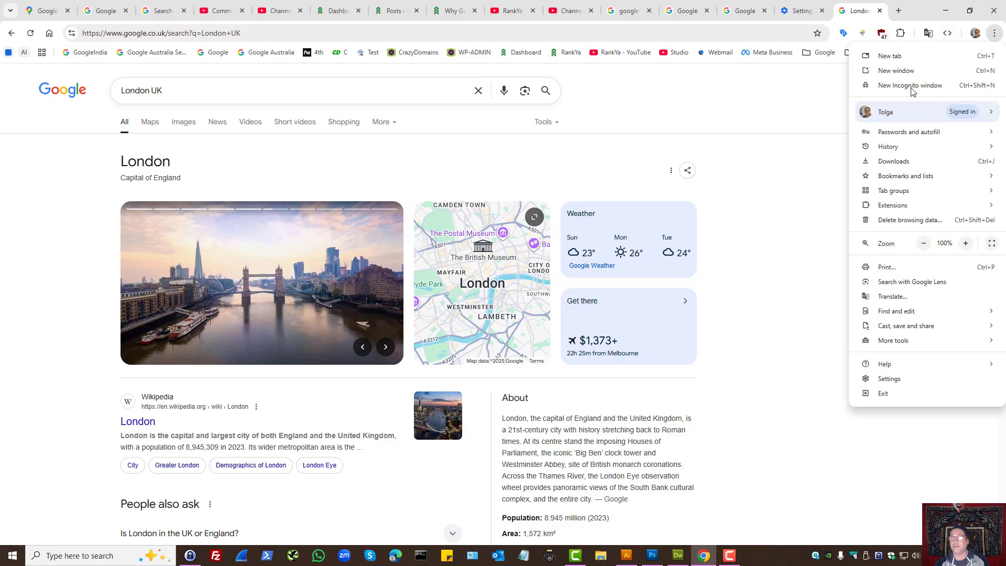
{"action": "mouse_move", "coordinate": [891, 176]}
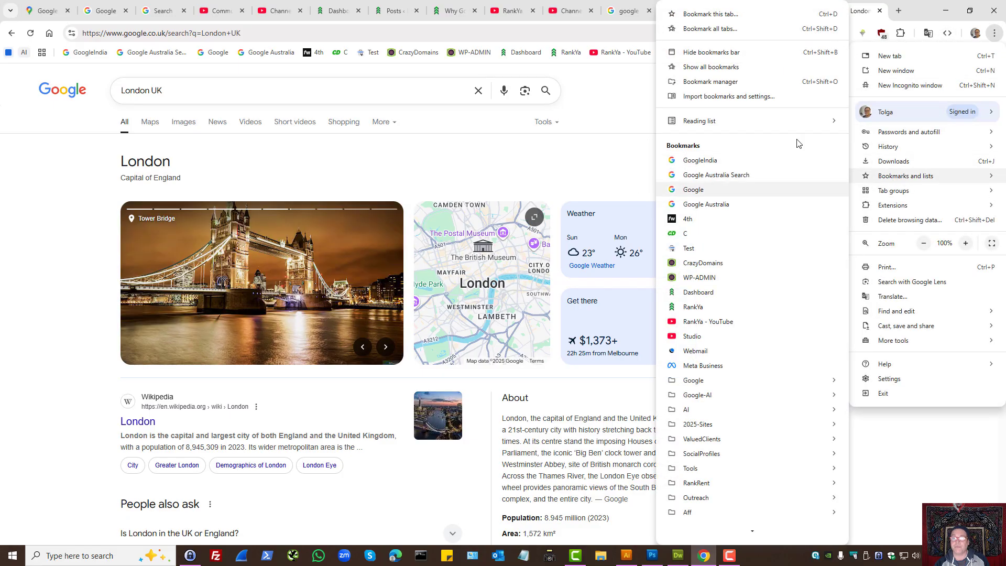
{"action": "left_click", "coordinate": [712, 83]}
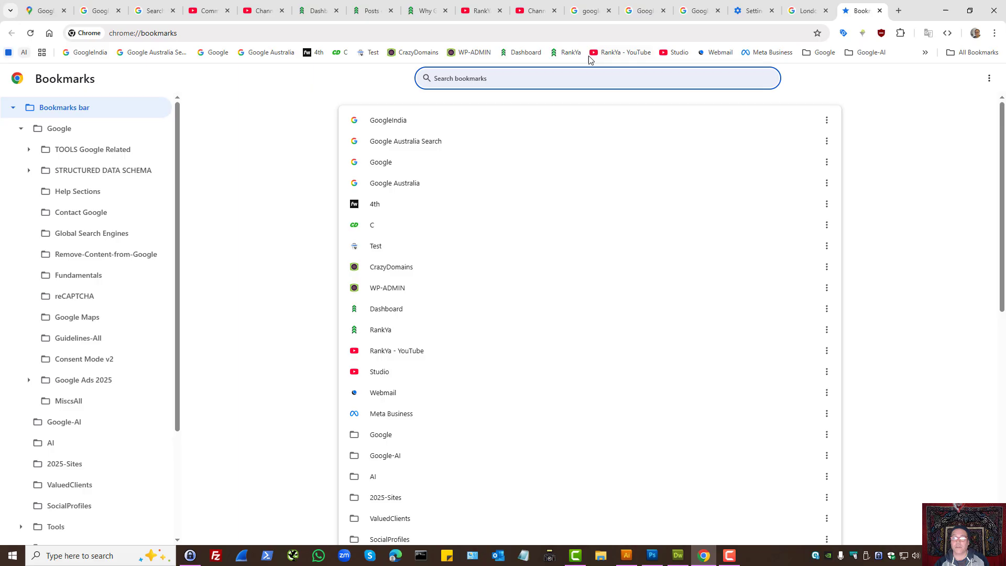
{"action": "left_click", "coordinate": [994, 33]}
{"action": "left_click", "coordinate": [273, 170]}
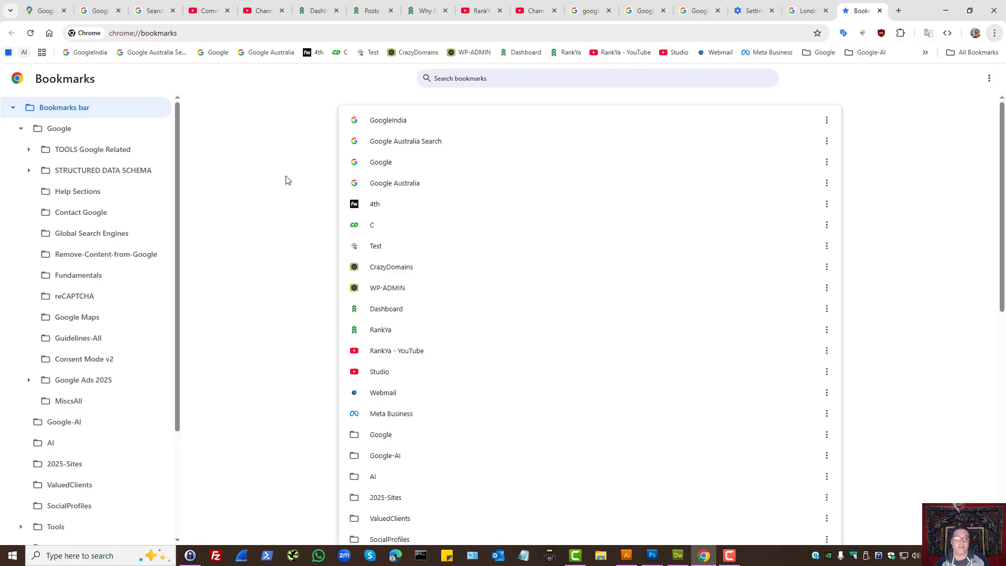
{"action": "left_click", "coordinate": [989, 81]}
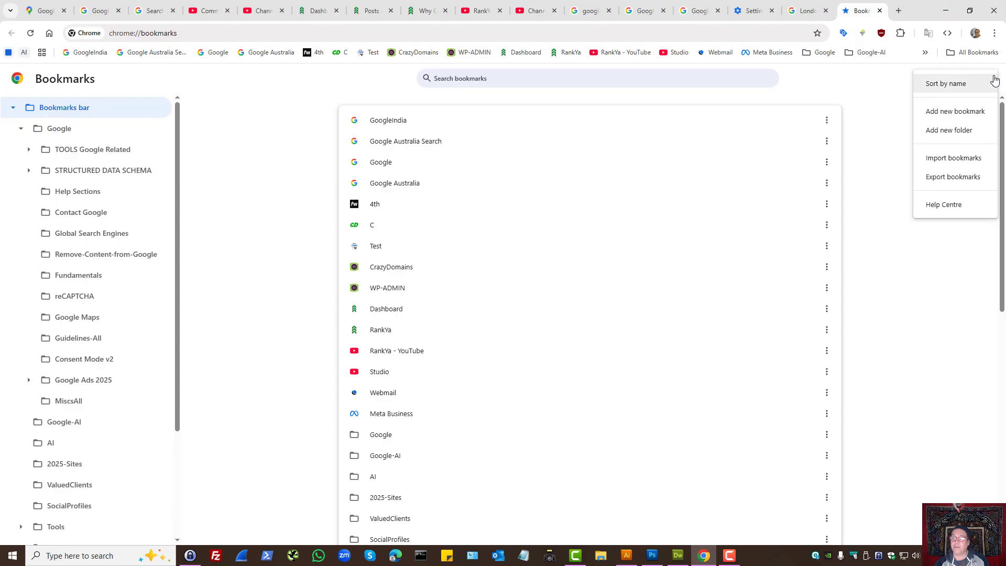
{"action": "left_click", "coordinate": [958, 116]}
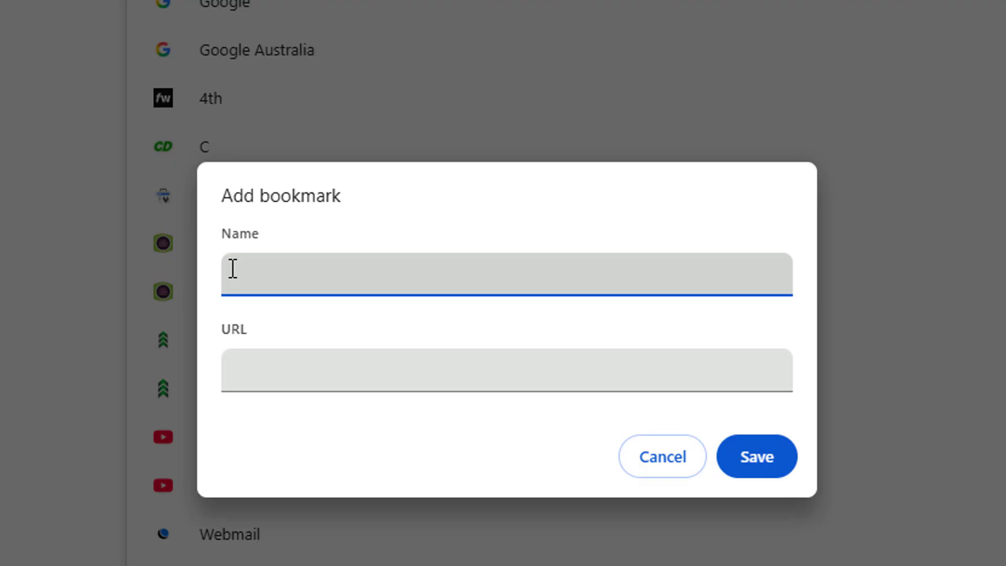
{"action": "type", "text": "Search Google Unite"}
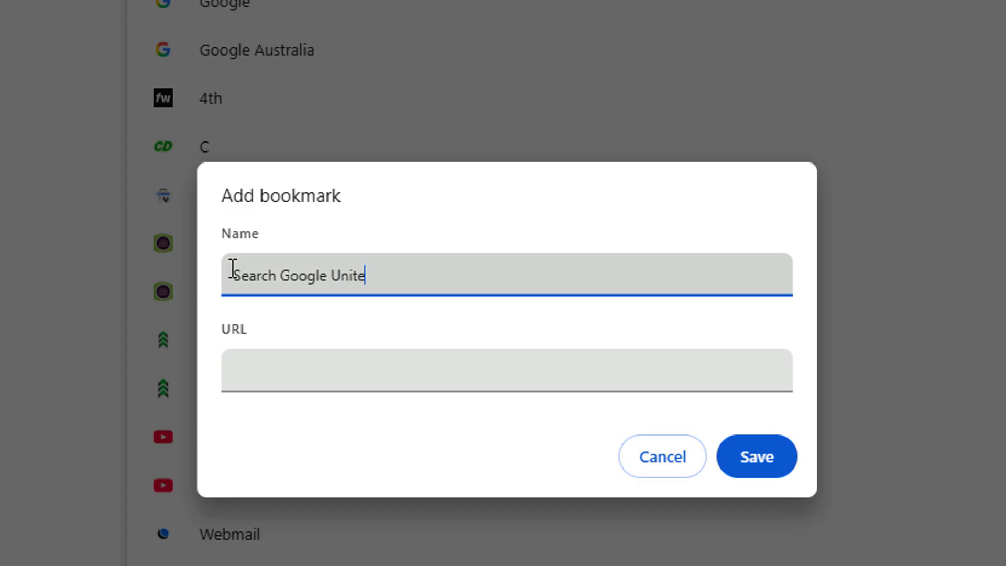
{"action": "type", "text": "d Kingdom"}
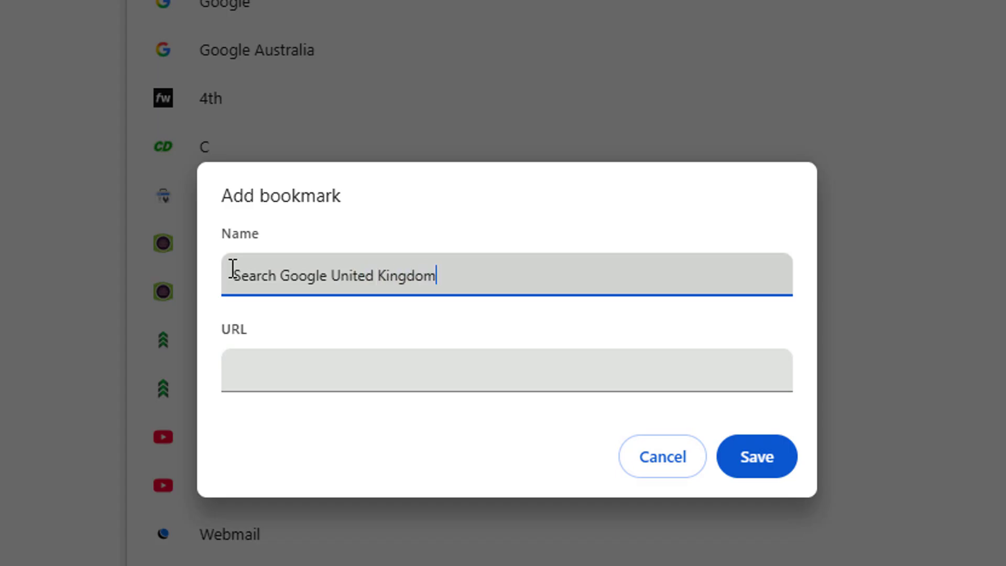
{"action": "left_click", "coordinate": [377, 361]}
{"action": "key", "text": "ctrl+v"}
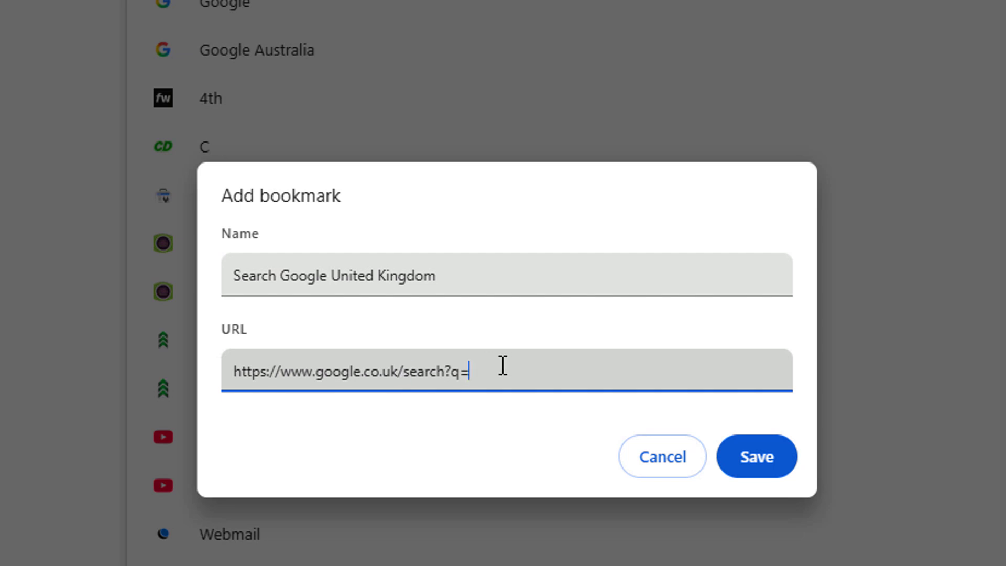
{"action": "type", "text": "KEYWORD"}
{"action": "left_click_drag", "start_coordinate": [470, 371], "coordinate": [658, 366]}
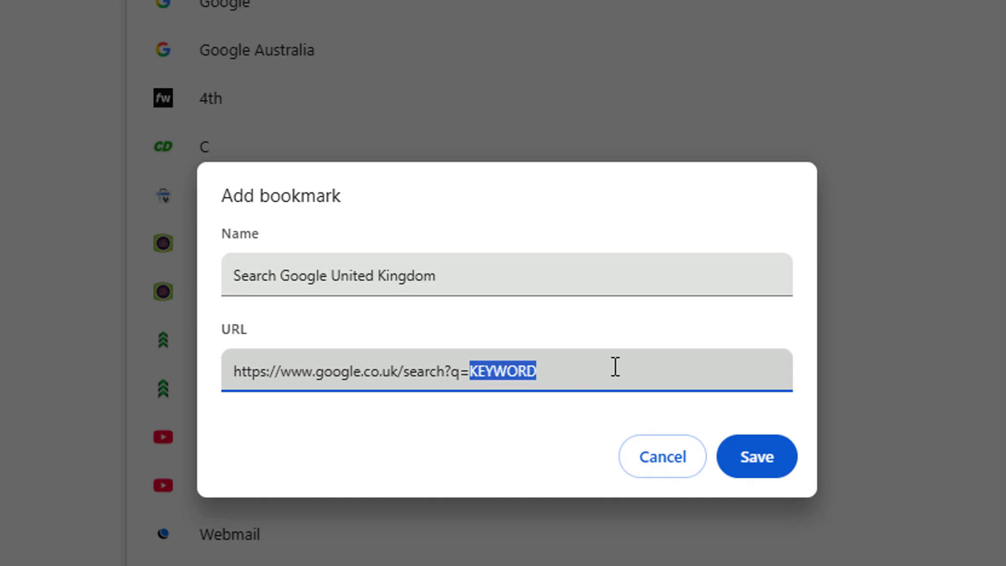
{"action": "key", "text": "ctrl+a"}
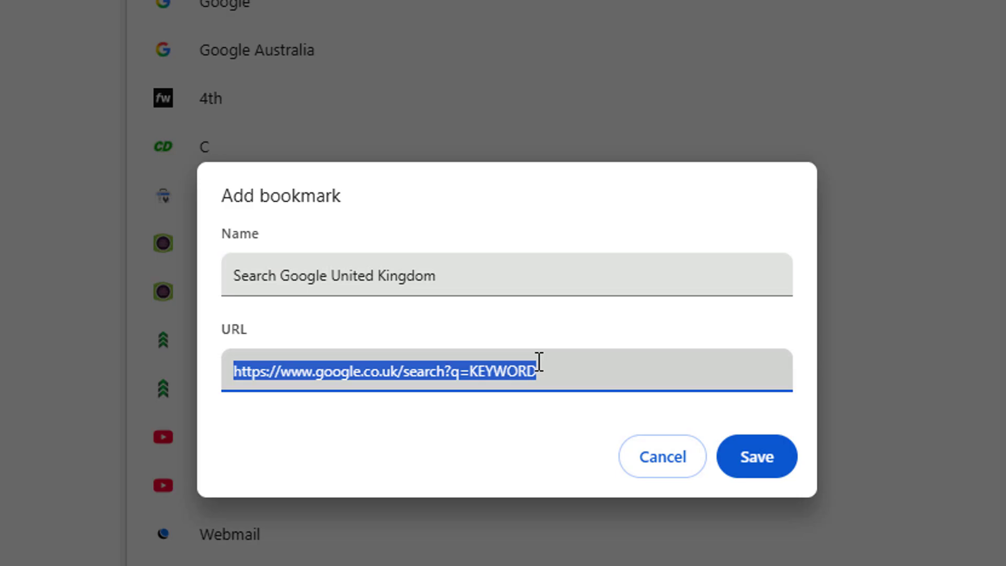
Save the bookmark and move it to the start of the bookmarks bar
{"action": "left_click", "coordinate": [756, 456]}
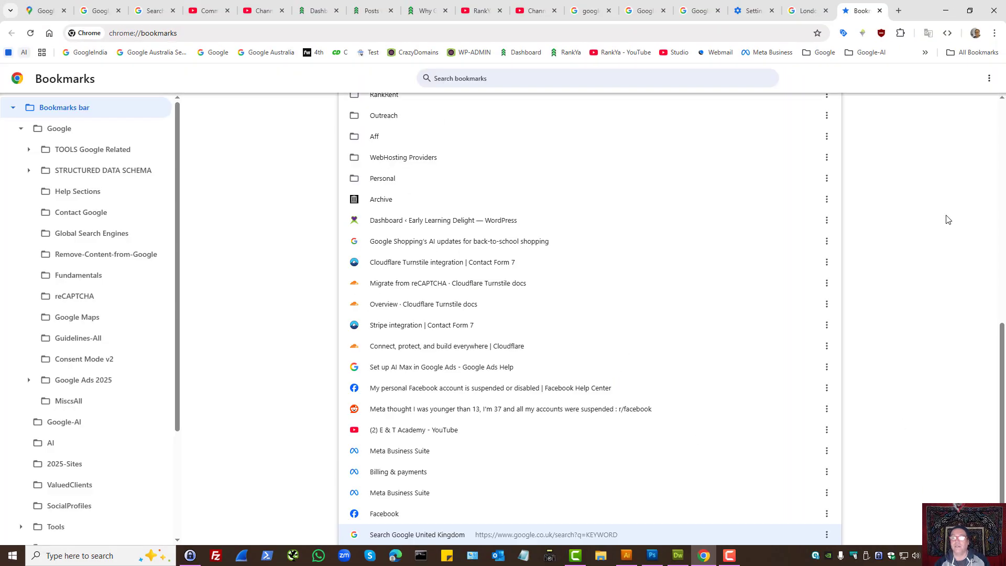
{"action": "left_click", "coordinate": [925, 52]}
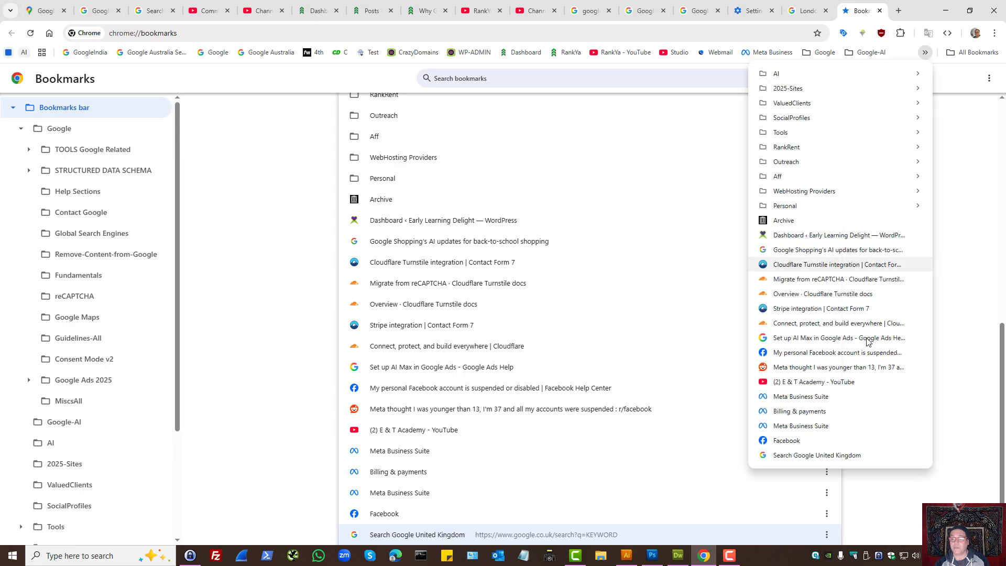
{"action": "mouse_move", "coordinate": [839, 456]}
{"action": "left_mouse_down"}
{"action": "mouse_move", "coordinate": [815, 459]}
{"action": "mouse_move", "coordinate": [773, 407]}
{"action": "mouse_move", "coordinate": [650, 215]}
{"action": "mouse_move", "coordinate": [817, 466]}
{"action": "mouse_move", "coordinate": [456, 158]}
{"action": "mouse_move", "coordinate": [112, 58]}
{"action": "mouse_move", "coordinate": [61, 58]}
{"action": "left_mouse_up"}
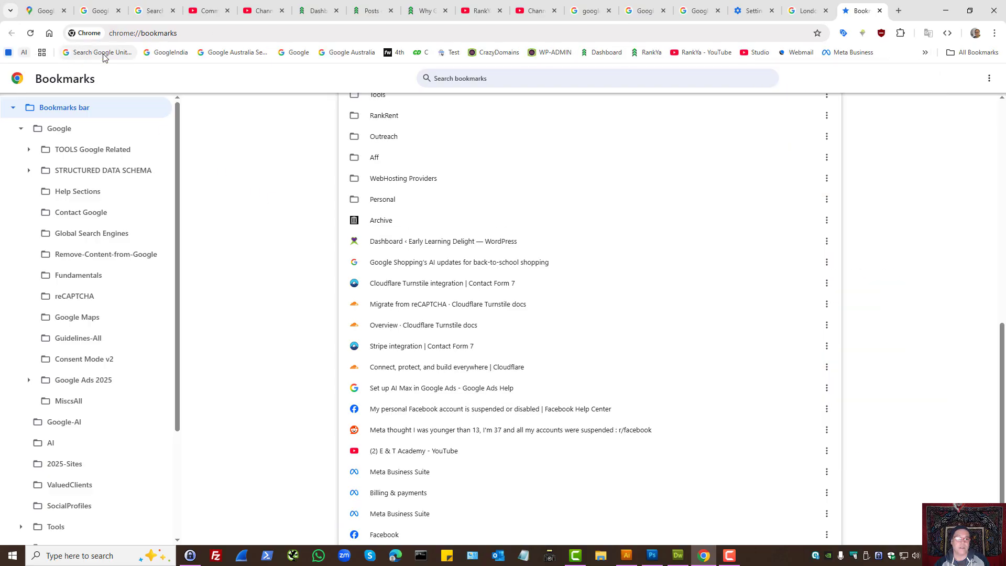
Use the bookmark to search 'London UK' by replacing KEYWORD in the address
{"action": "left_click", "coordinate": [99, 53]}
{"action": "left_click_drag", "start_coordinate": [202, 33], "coordinate": [327, 35]}
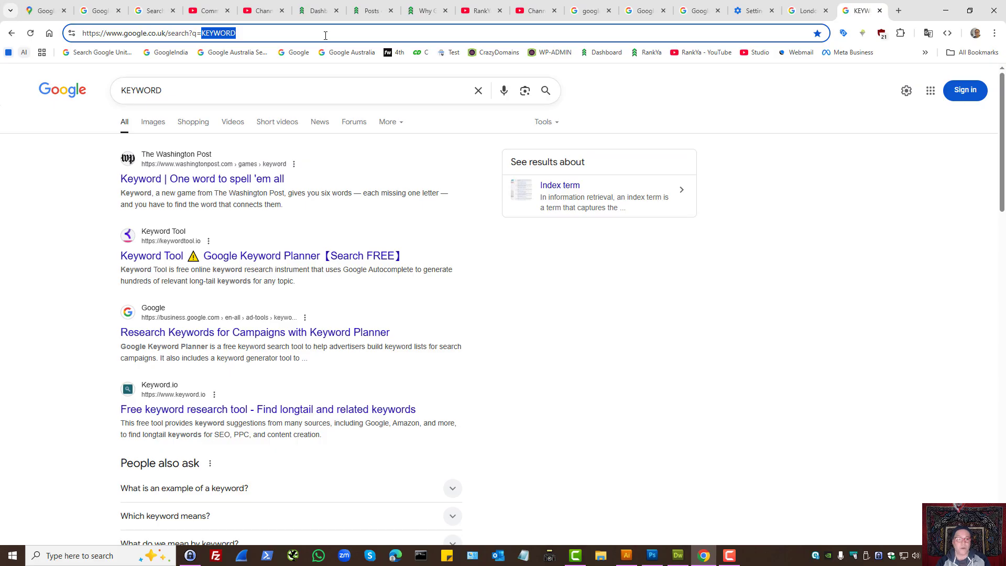
{"action": "type", "text": "London ULondon U"}
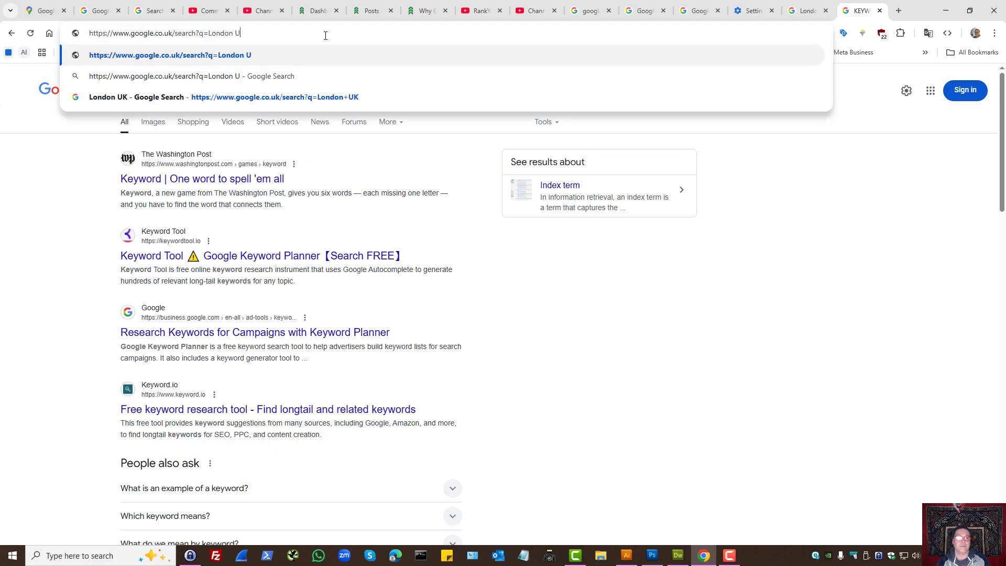
{"action": "type", "text": "K"}
{"action": "key", "text": "Return"}
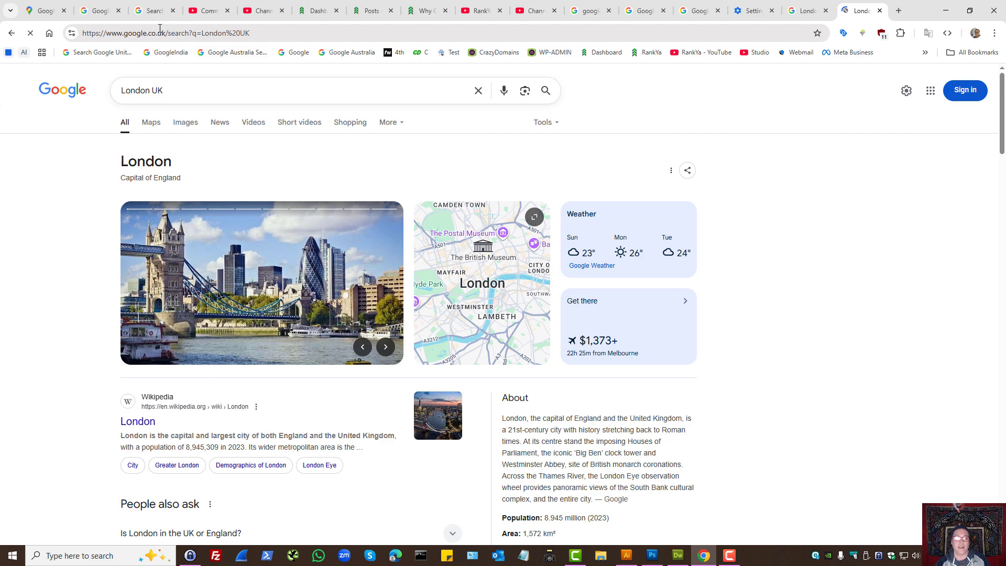
{"action": "left_click_drag", "start_coordinate": [124, 35], "coordinate": [167, 39]}
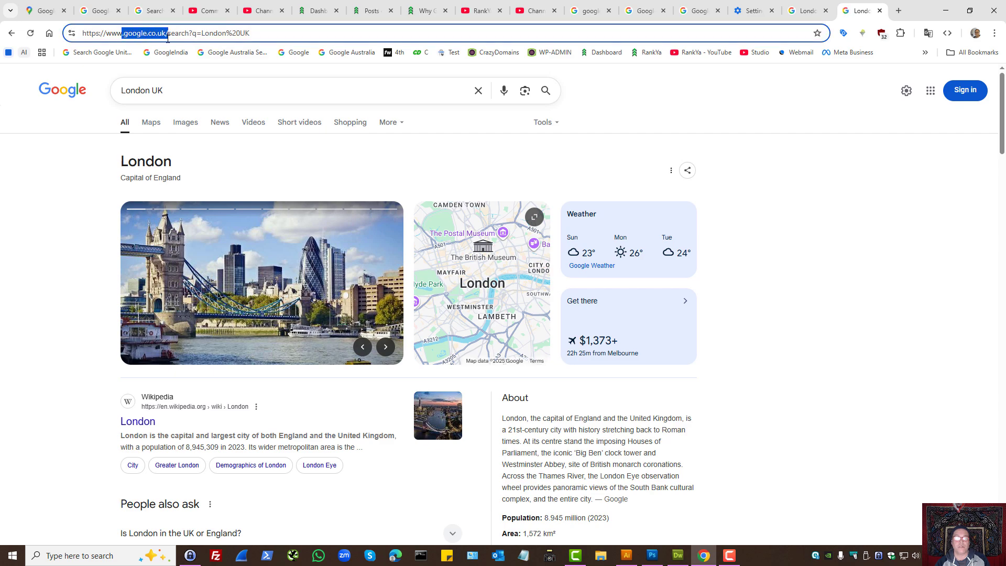
{"action": "left_click", "coordinate": [165, 32]}
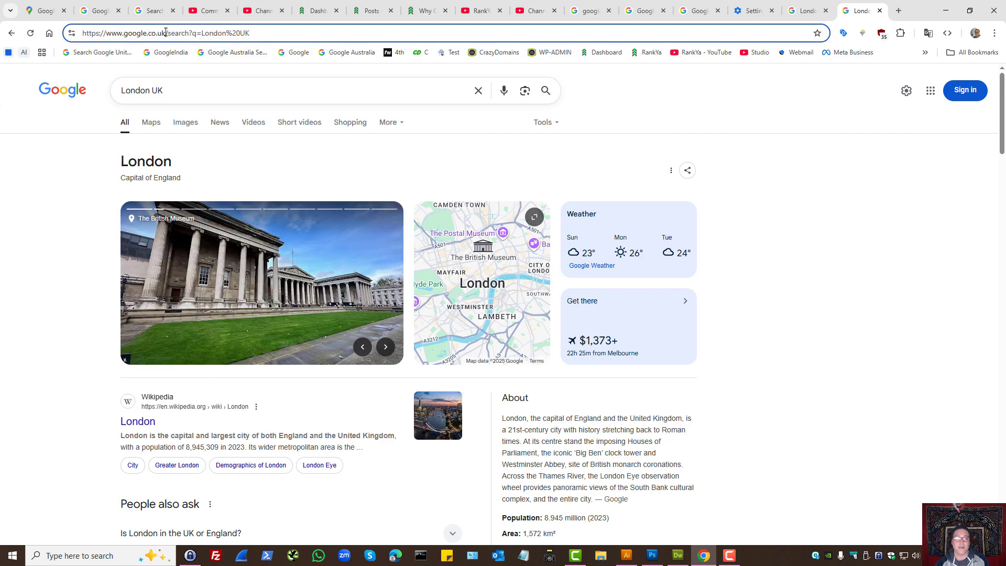
{"action": "key", "text": "shift+Home"}
{"action": "key", "text": "ctrl+c"}
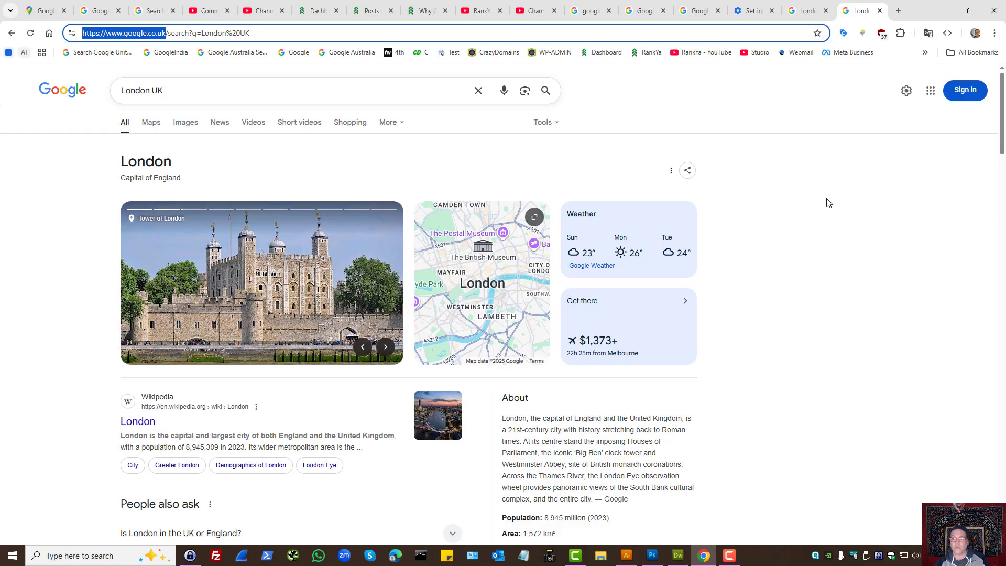
{"action": "left_click", "coordinate": [898, 12]}
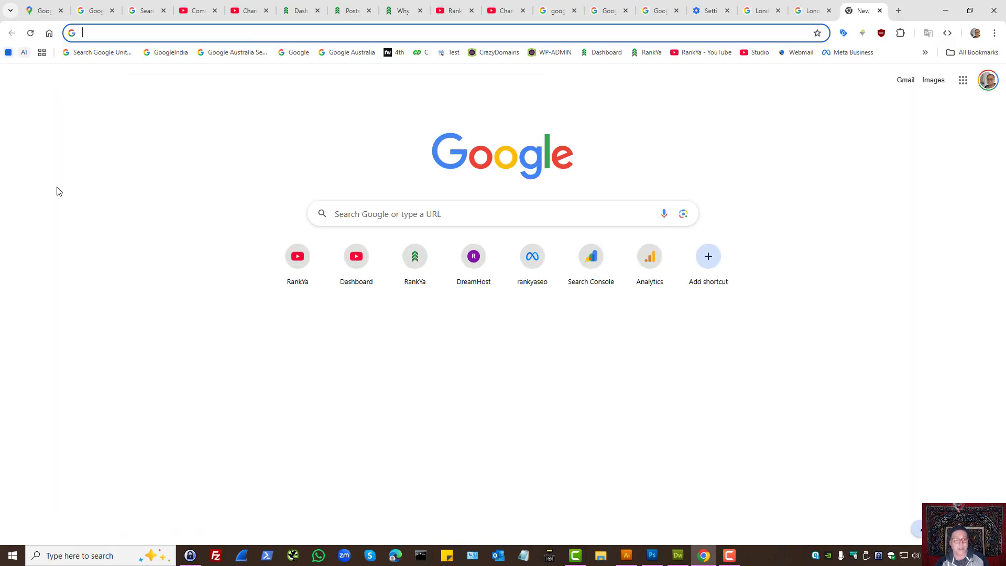
{"action": "key", "text": "ctrl+v"}
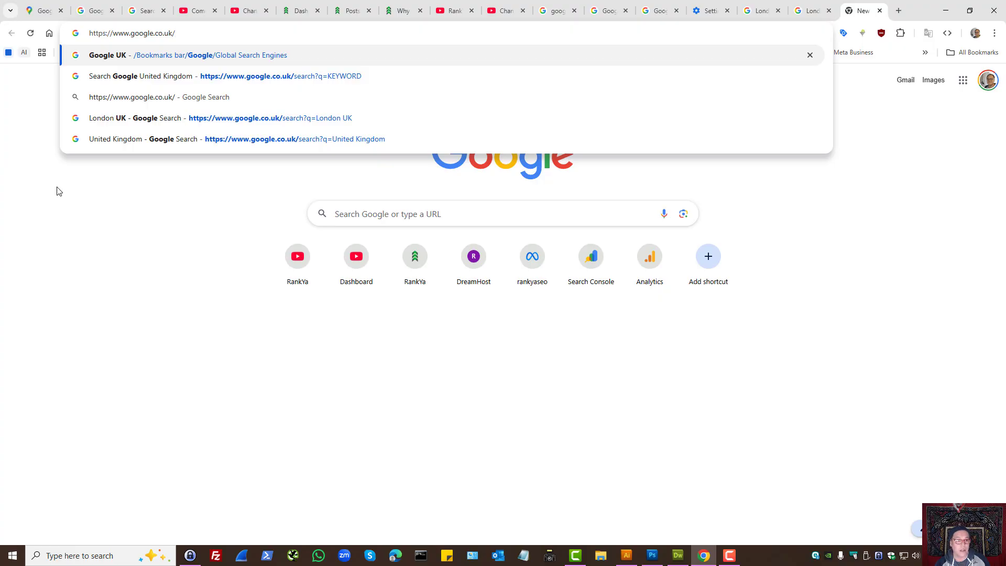
{"action": "key", "text": "Return"}
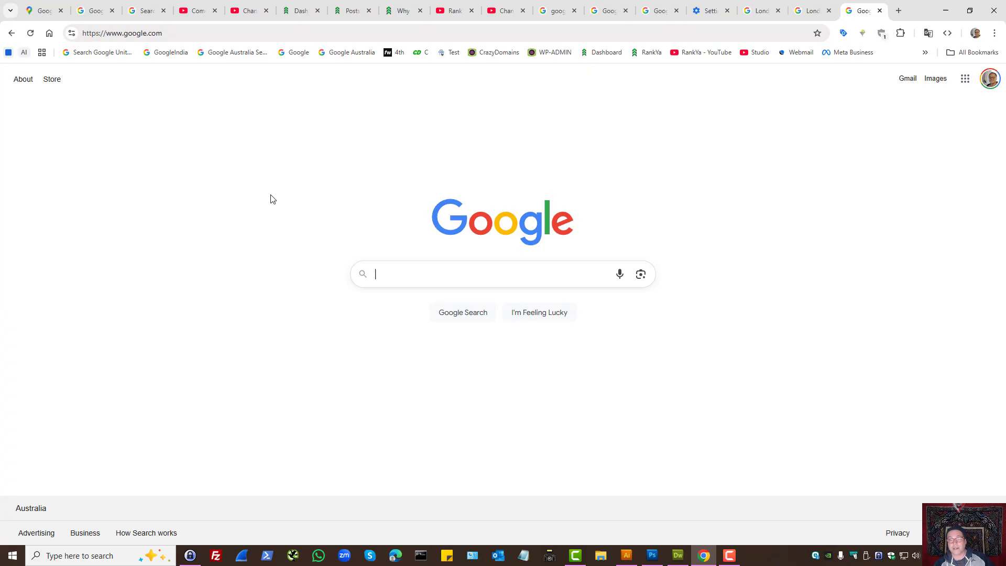
Review the RankYa post on google.co.uk redirecting, then switch to the RankYa YouTube tab
{"action": "left_click", "coordinate": [399, 7]}
{"action": "left_click_drag", "start_coordinate": [195, 187], "coordinate": [780, 219]}
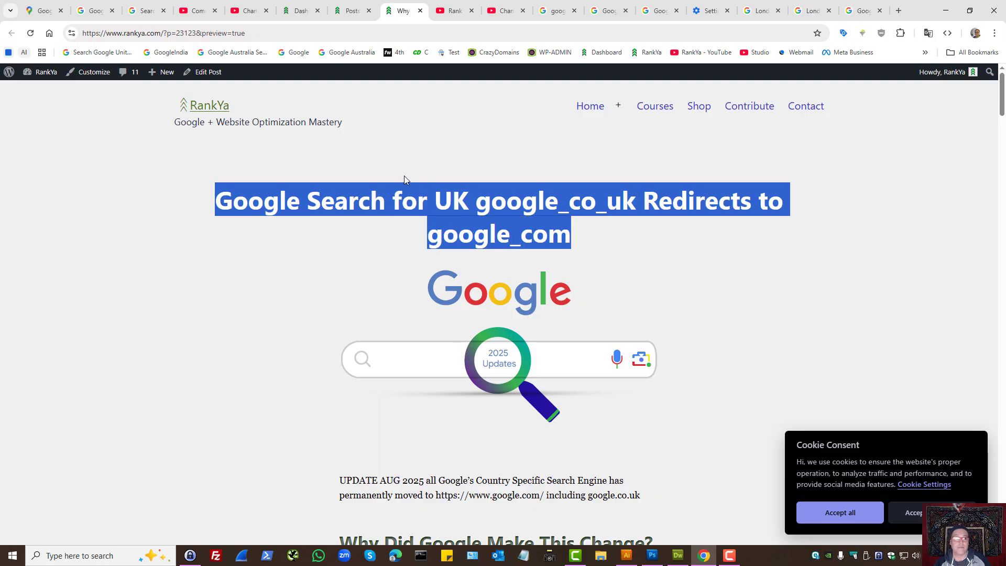
{"action": "left_click", "coordinate": [454, 11]}
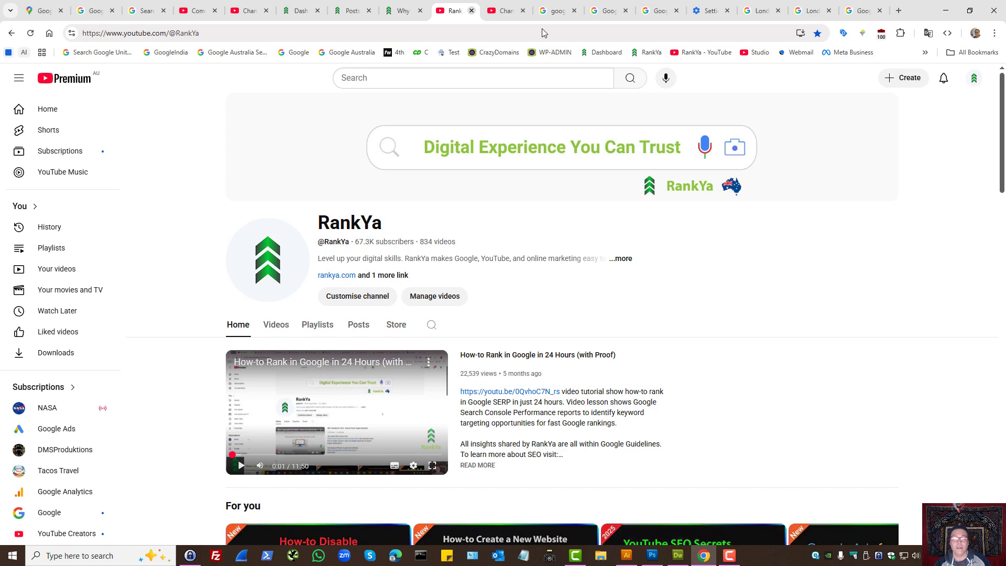